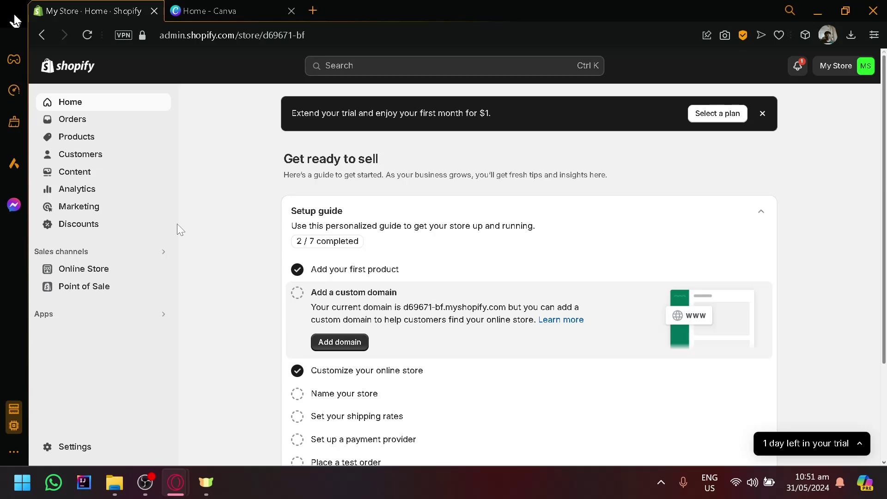
- Open the store's product list and look over its subsections and table columns
{"action": "left_click", "coordinate": [127, 147]}
{"action": "scroll", "coordinate": [50, 146], "scroll_direction": "up", "scroll_amount": 5}
{"action": "scroll", "coordinate": [50, 146], "scroll_direction": "up", "scroll_amount": 3}
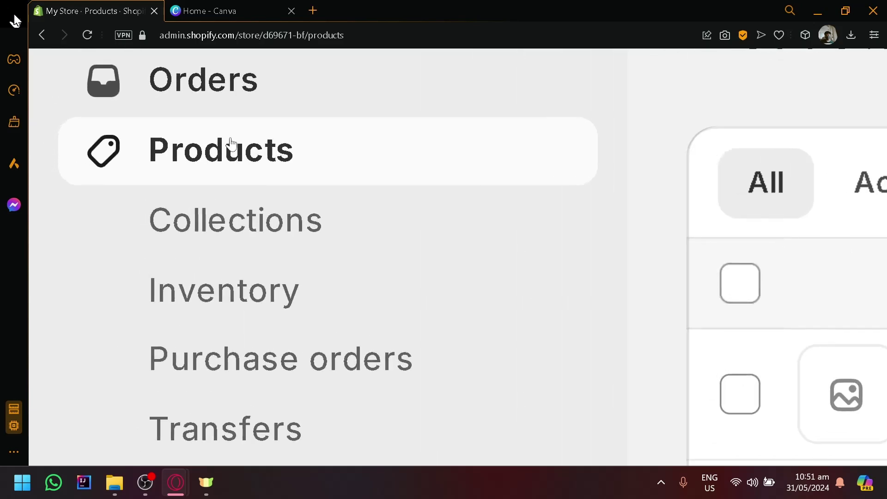
{"action": "scroll", "coordinate": [109, 178], "scroll_direction": "down", "scroll_amount": 2}
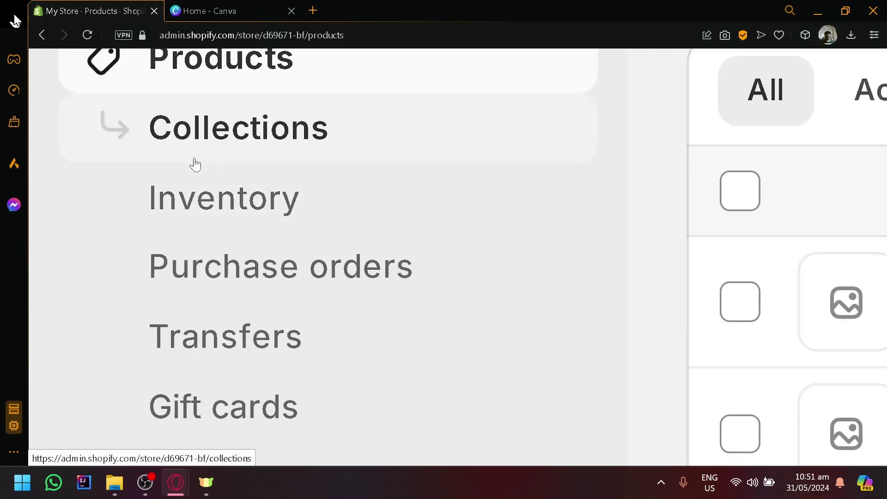
{"action": "scroll", "coordinate": [195, 165], "scroll_direction": "up", "scroll_amount": 2}
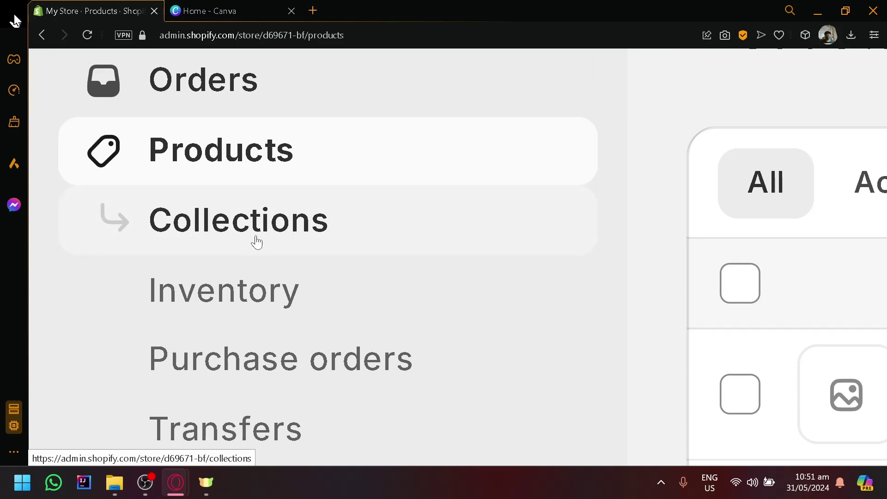
{"action": "key", "text": "ctrl+0"}
{"action": "scroll", "coordinate": [732, 179], "scroll_direction": "down", "scroll_amount": 2}
{"action": "scroll", "coordinate": [733, 178], "scroll_direction": "up", "scroll_amount": 3}
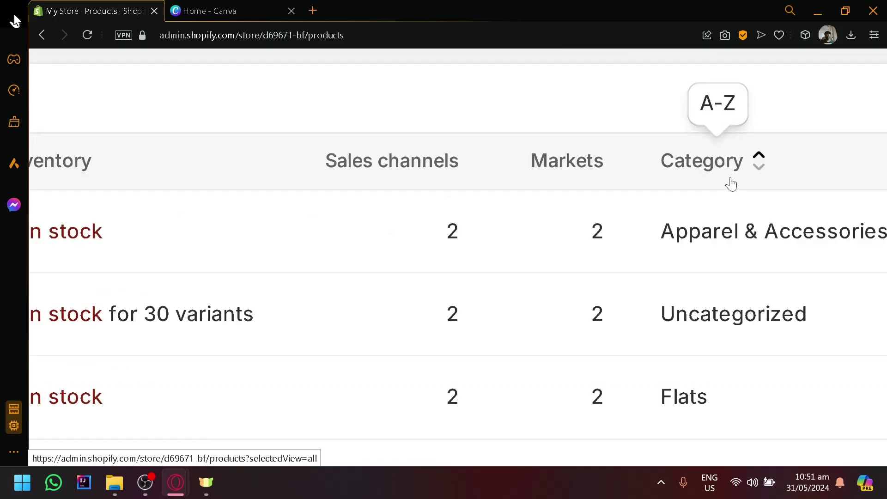
{"action": "scroll", "coordinate": [722, 182], "scroll_direction": "down", "scroll_amount": 3}
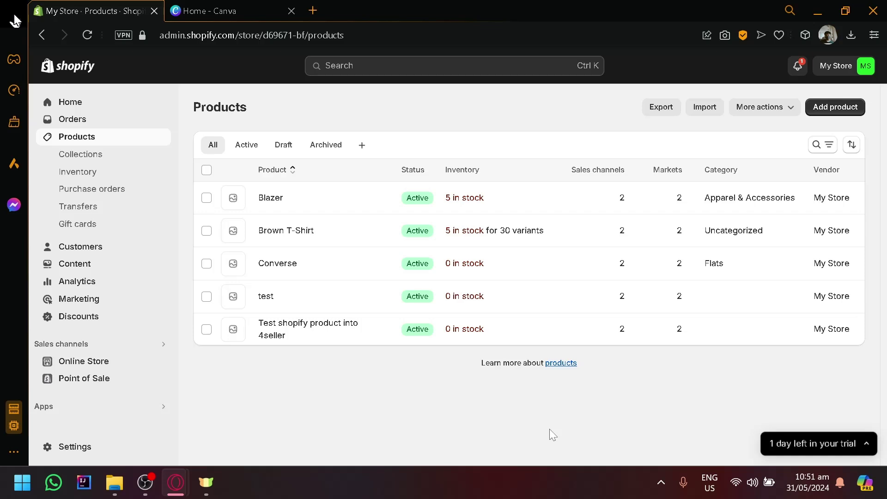
- Create a new product titled "Xeaz Brown Beige Tshirt"
{"action": "left_click", "coordinate": [833, 110]}
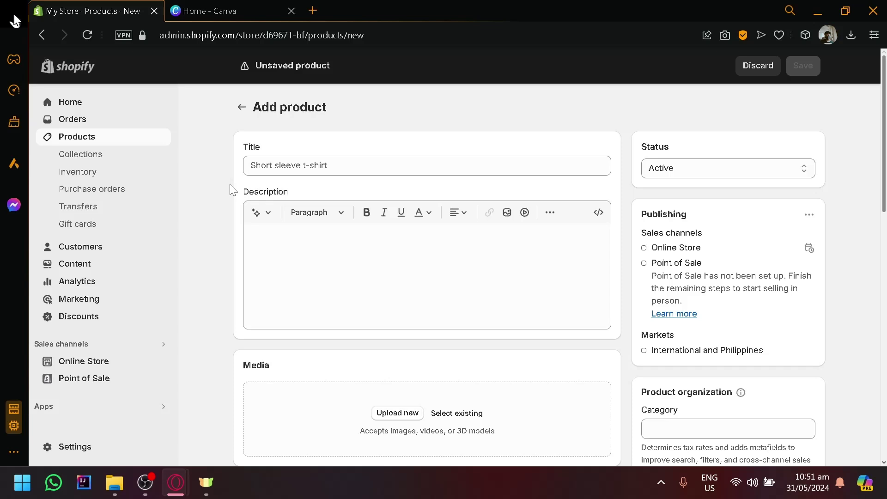
{"action": "left_click", "coordinate": [276, 162]}
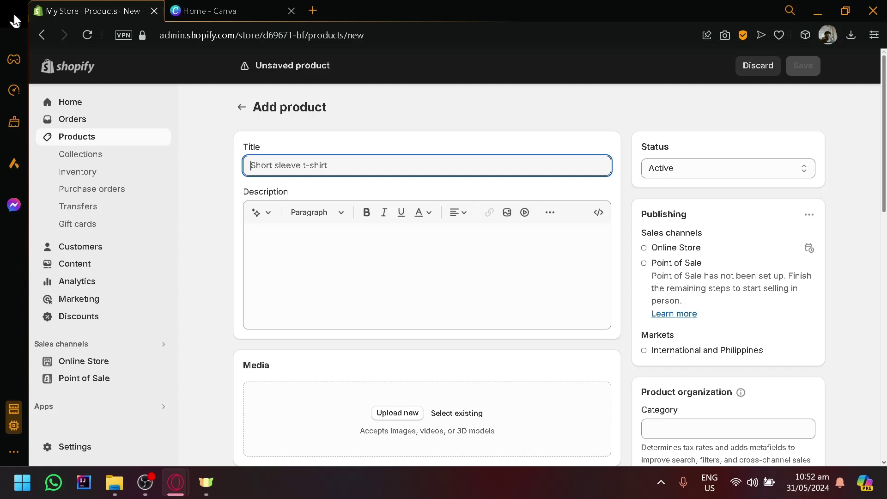
{"action": "type", "text": "Xeaz"}
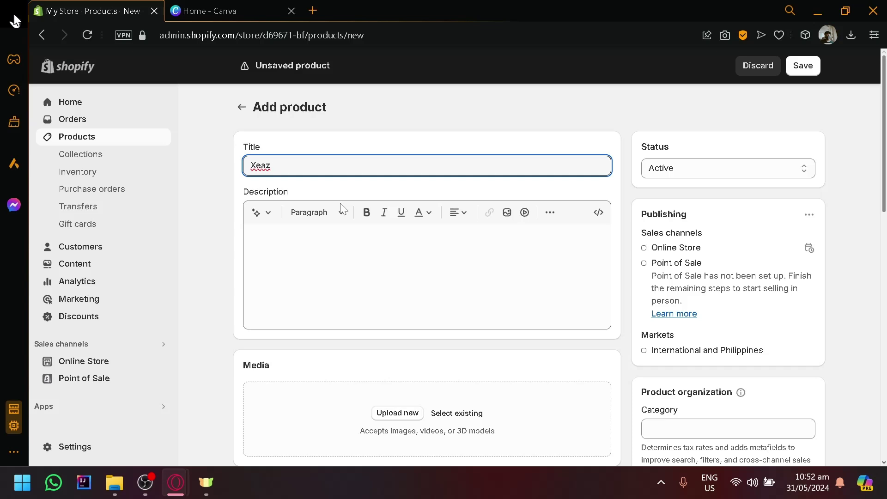
{"action": "type", "text": "Brown Beige Tshirt"}
- Generate the product description from the keywords "high quallity cotton tshirts" in the Expert tone and keep the text
{"action": "left_click", "coordinate": [342, 210]}
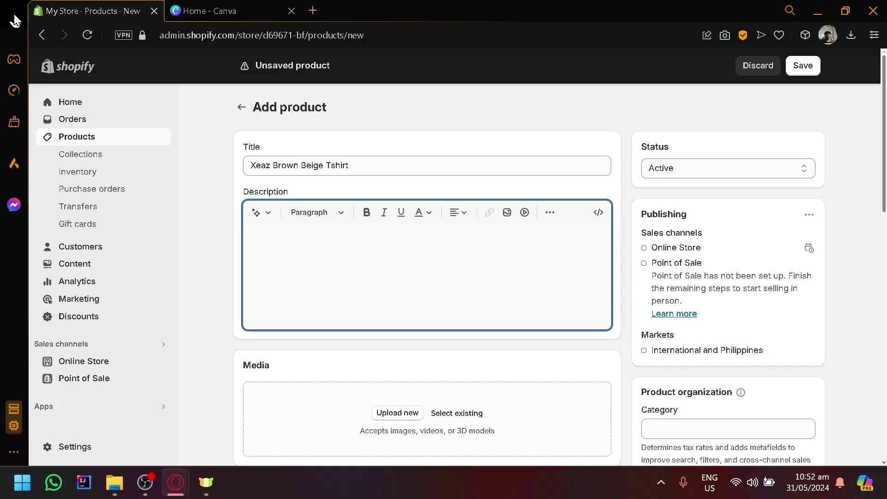
{"action": "left_click", "coordinate": [255, 213]}
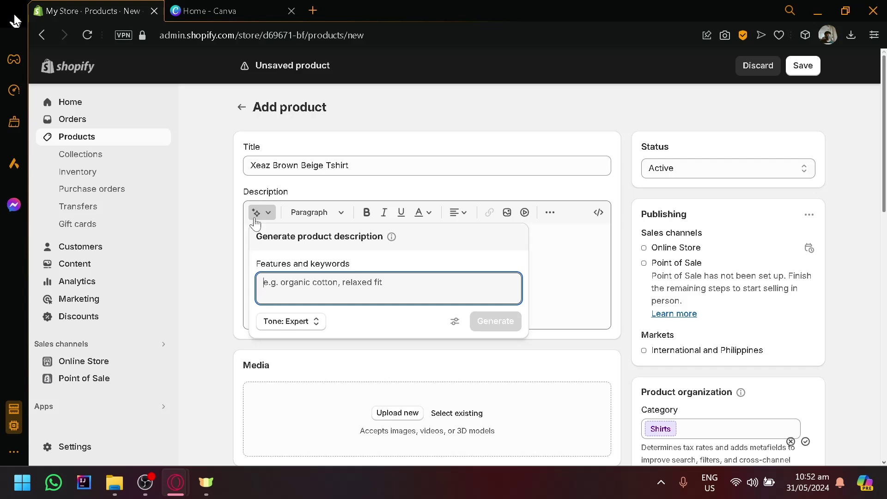
{"action": "type", "text": "high quali"}
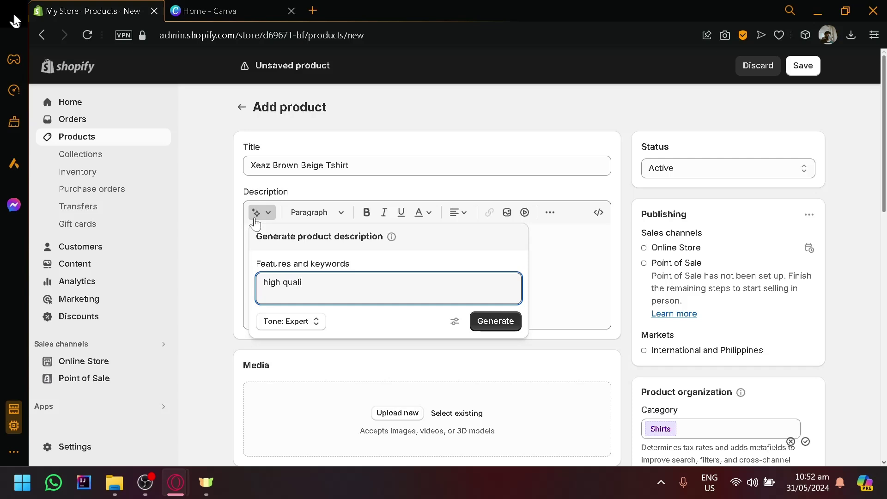
{"action": "key", "text": "BackSpace"}
{"action": "type", "text": "lity cotton tshirts"}
{"action": "left_click", "coordinate": [492, 321]}
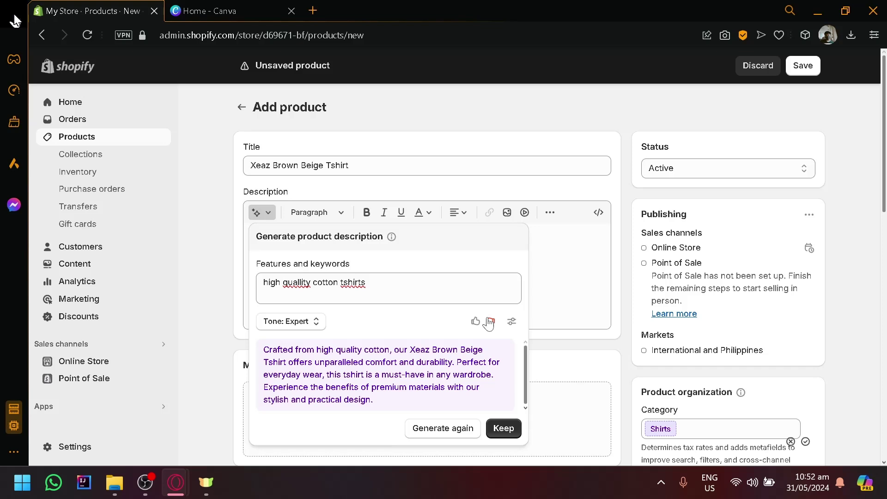
{"action": "left_click", "coordinate": [504, 430]}
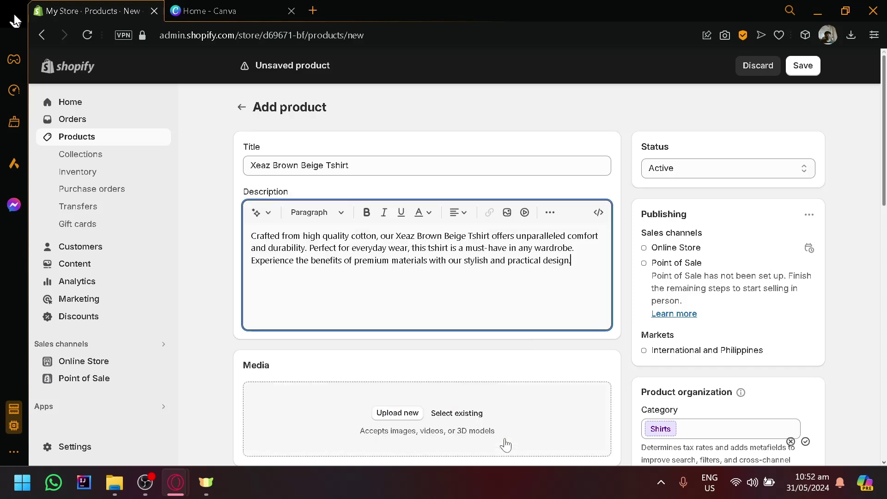
- Switch to Canva, open the recent design "Before" and delete the gold wave graphic from its page
{"action": "scroll", "coordinate": [342, 303], "scroll_direction": "down", "scroll_amount": 2}
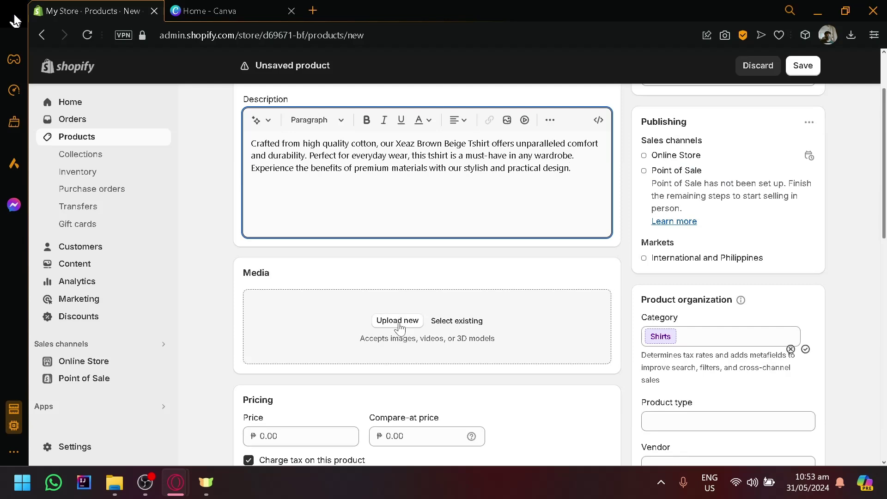
{"action": "left_click", "coordinate": [222, 6]}
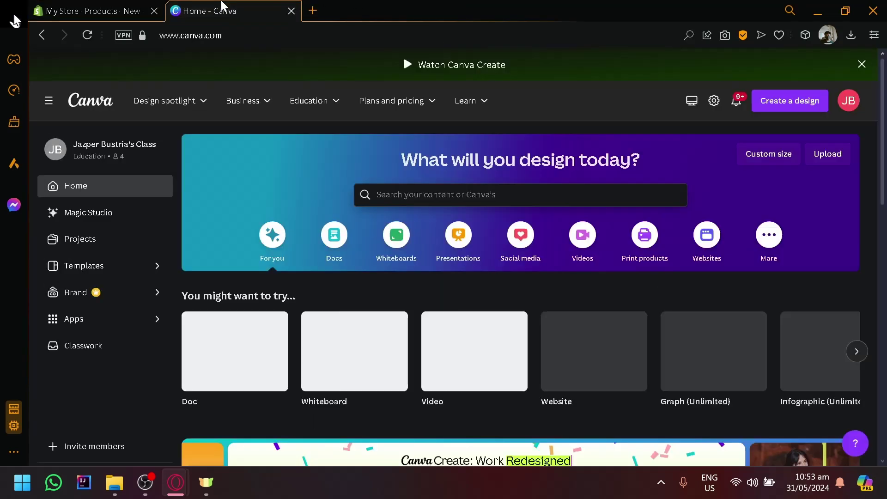
{"action": "scroll", "coordinate": [437, 317], "scroll_direction": "down", "scroll_amount": 5}
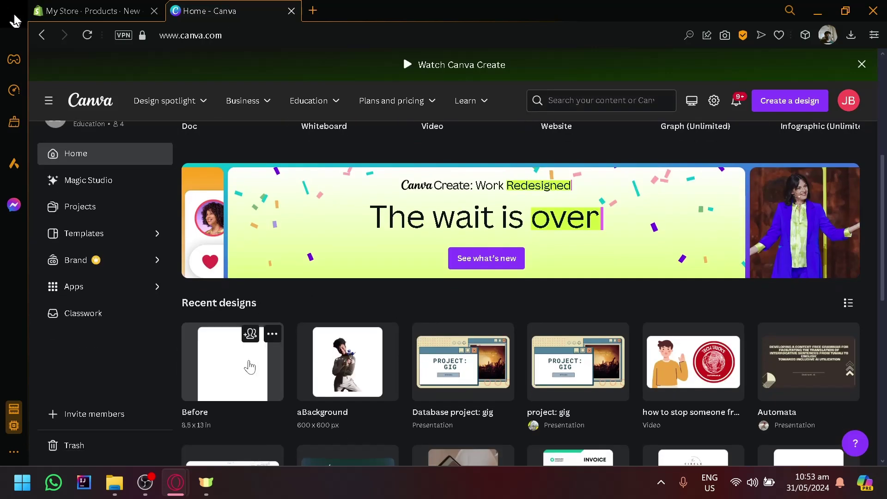
{"action": "left_click", "coordinate": [251, 365]}
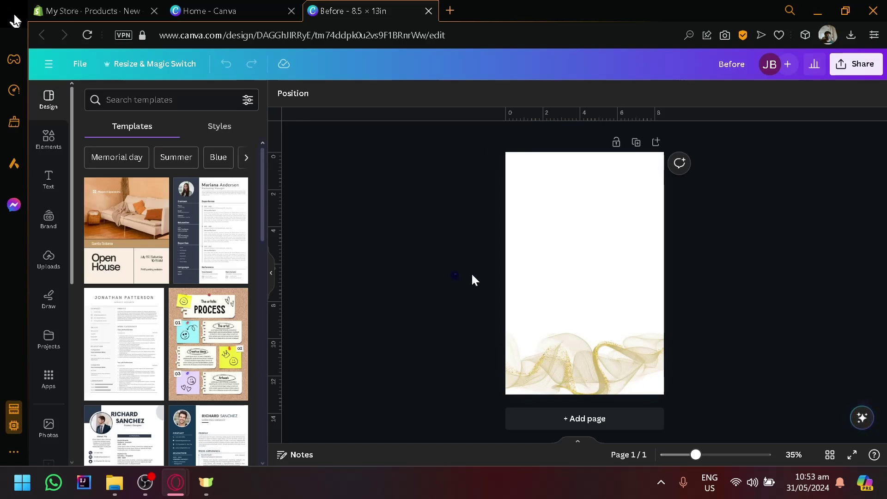
{"action": "left_click_drag", "start_coordinate": [454, 274], "coordinate": [630, 372]}
{"action": "key", "text": "Delete"}
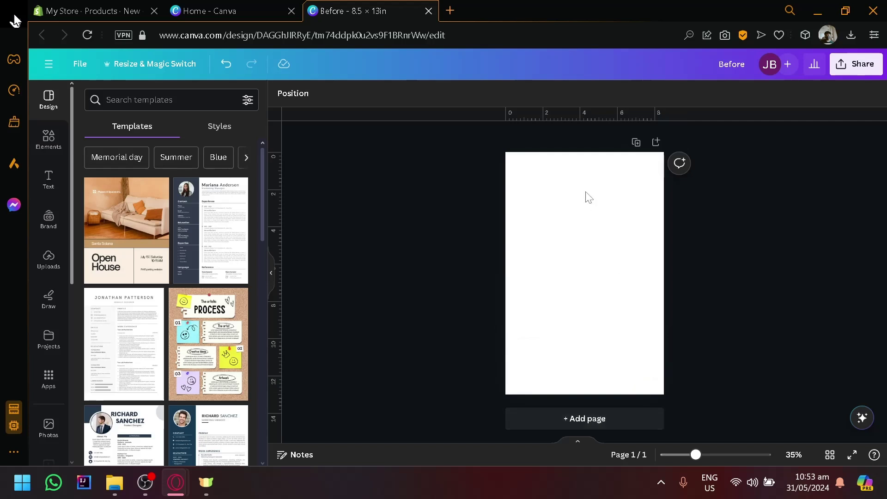
- Add a triangle shape to the middle of the blank page
{"action": "left_click", "coordinate": [47, 139]}
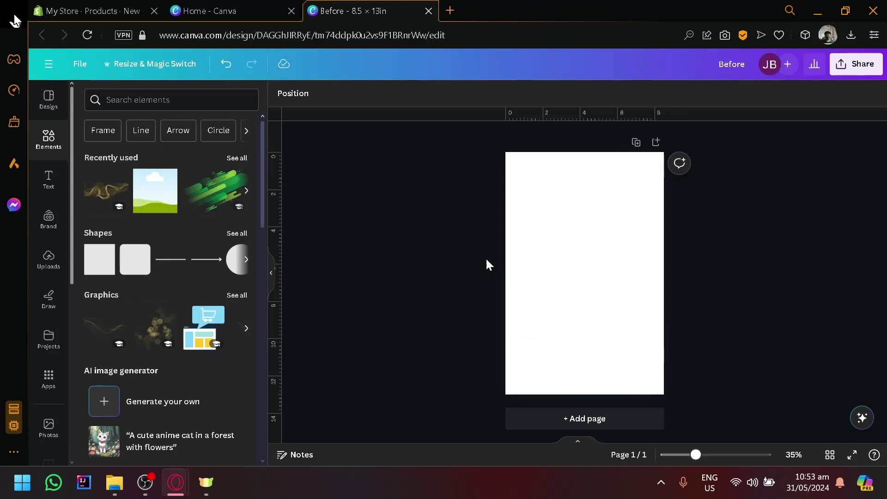
{"action": "left_click", "coordinate": [246, 259]}
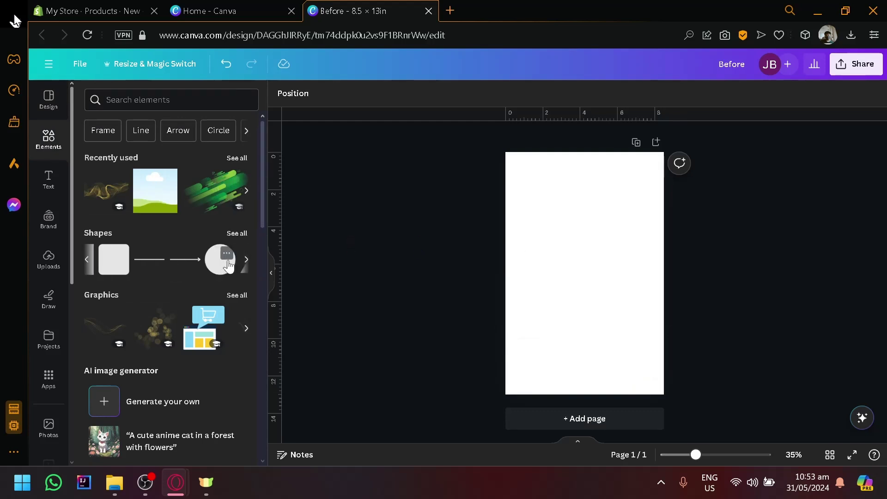
{"action": "left_click_drag", "start_coordinate": [486, 259], "coordinate": [632, 306]}
- Remove the triangle's fill and give it a thin black solid outline
{"action": "left_click", "coordinate": [345, 100]}
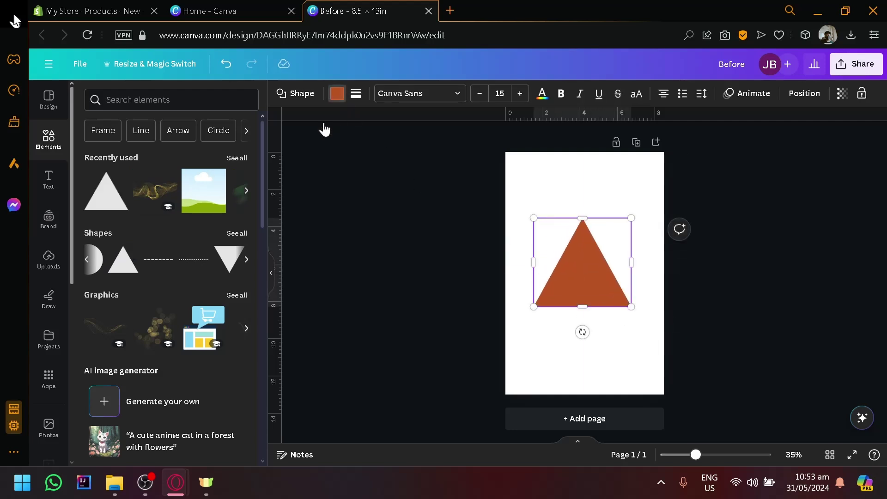
{"action": "left_click", "coordinate": [119, 162]}
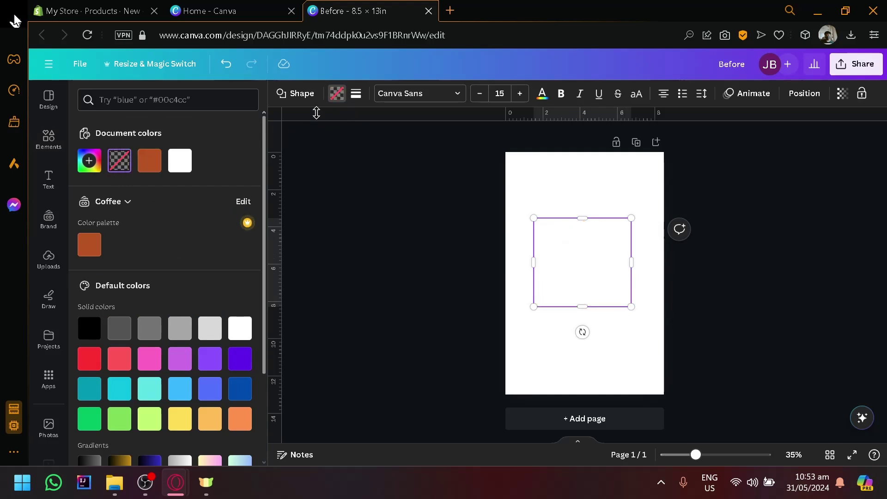
{"action": "left_click", "coordinate": [355, 93]}
{"action": "left_click", "coordinate": [367, 165]}
{"action": "left_click_drag", "start_coordinate": [366, 165], "coordinate": [364, 165]}
{"action": "left_click", "coordinate": [362, 326]}
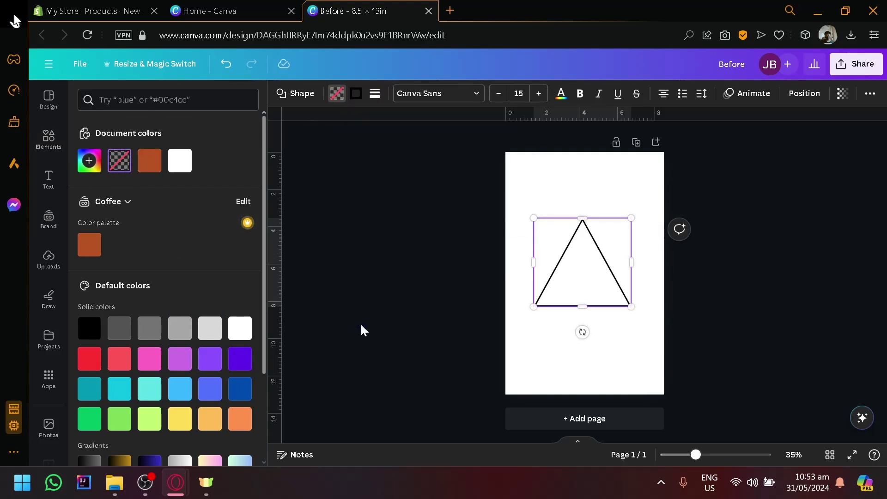
- Place the recently used gold wave graphic across the triangle, spanning the width of the page
{"action": "left_click", "coordinate": [48, 138]}
{"action": "left_click_drag", "start_coordinate": [310, 227], "coordinate": [591, 266]}
{"action": "left_click_drag", "start_coordinate": [641, 251], "coordinate": [608, 257]}
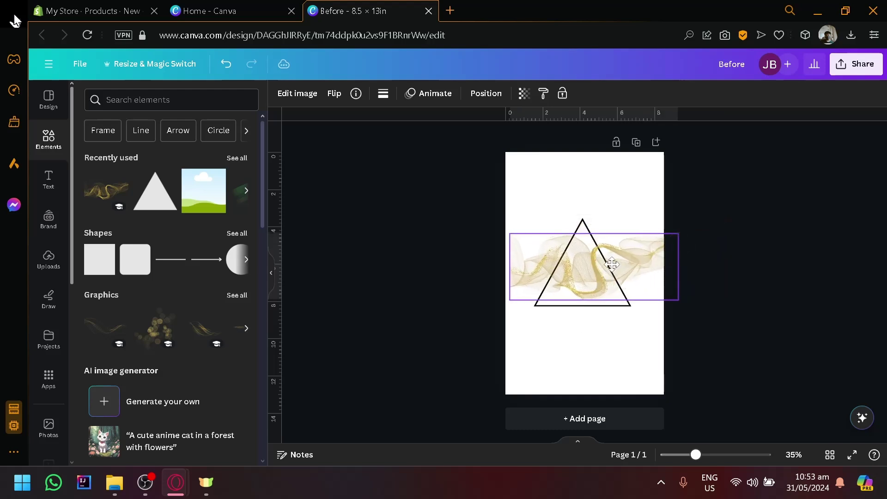
- Download the design as a PNG at size 1
{"action": "left_click", "coordinate": [855, 64]}
{"action": "left_click", "coordinate": [707, 345]}
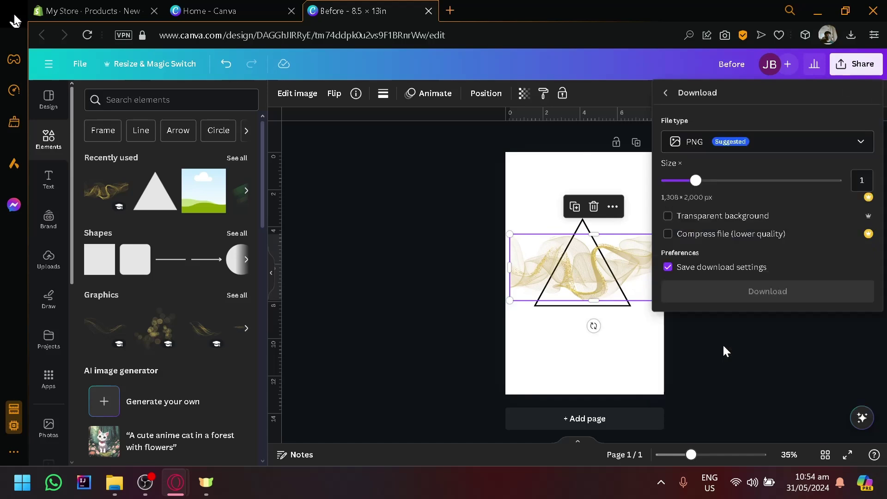
{"action": "left_click", "coordinate": [727, 293]}
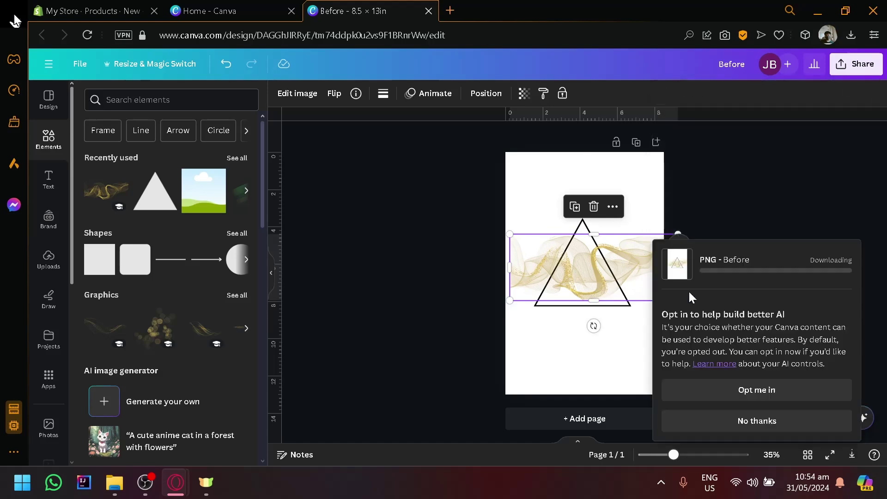
- Replace the triangle and gold wave on the page with the downloaded PNG of the design
{"action": "left_click", "coordinate": [625, 270]}
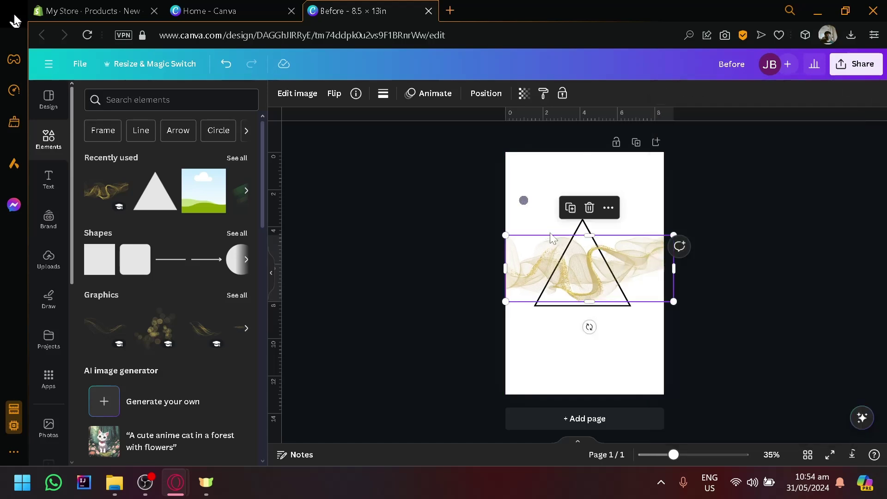
{"action": "left_click_drag", "start_coordinate": [523, 200], "coordinate": [618, 387]}
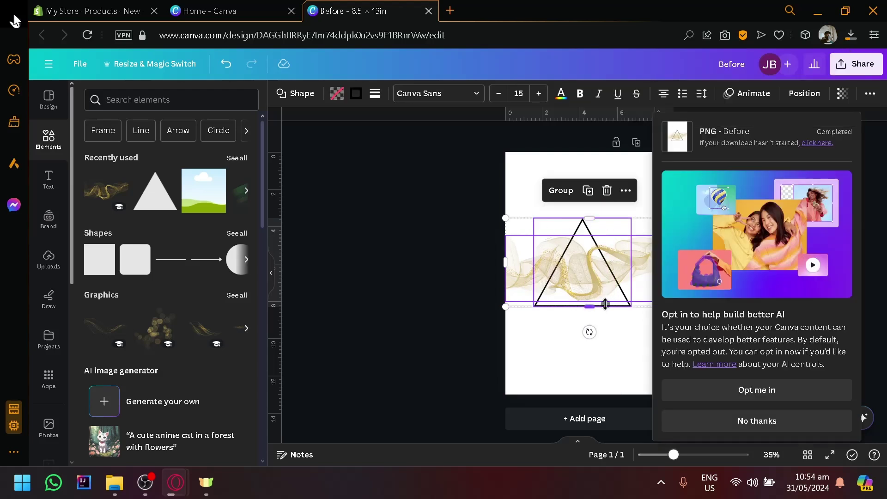
{"action": "left_click", "coordinate": [851, 35]}
{"action": "left_click_drag", "start_coordinate": [788, 112], "coordinate": [614, 249]}
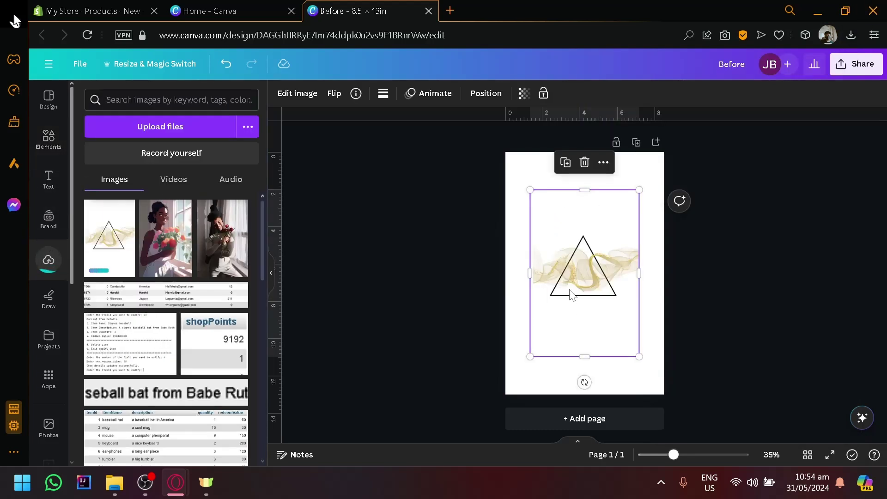
- Open the Mockups app for the placed design image
{"action": "left_click", "coordinate": [287, 95]}
{"action": "scroll", "coordinate": [180, 269], "scroll_direction": "down", "scroll_amount": 3}
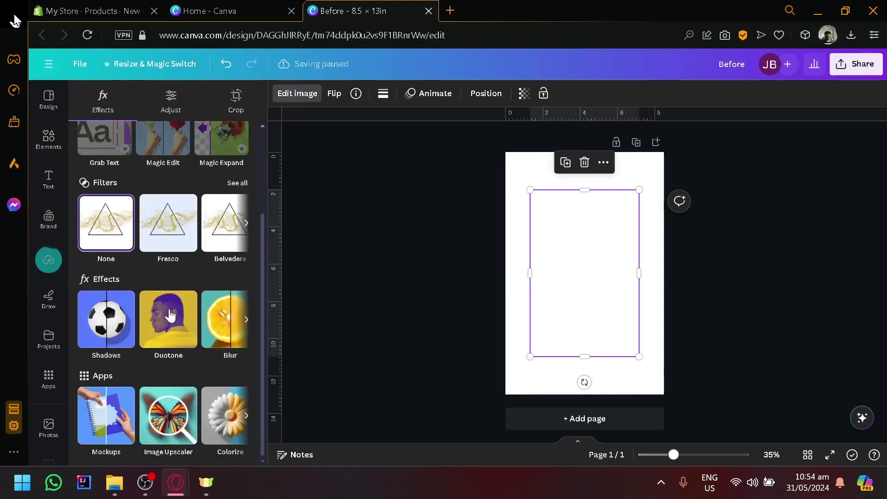
{"action": "left_click", "coordinate": [107, 419]}
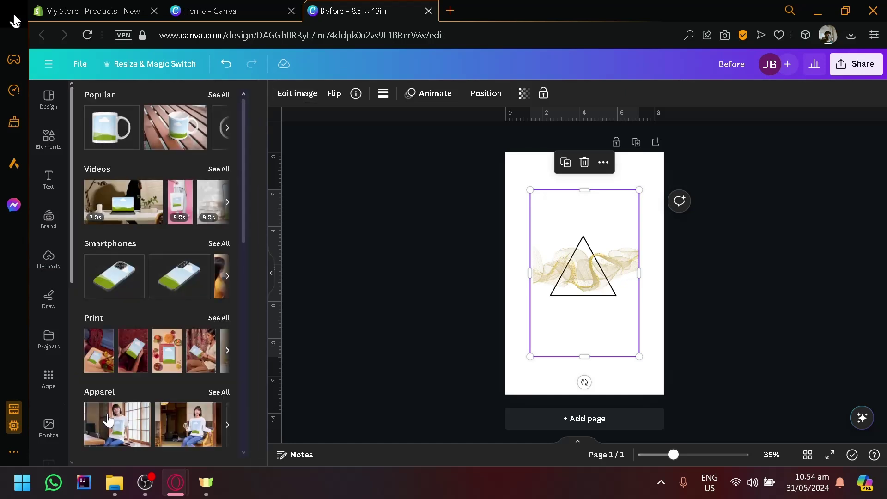
- Browse the mockup categories and show all Apparel mockups
{"action": "scroll", "coordinate": [150, 256], "scroll_direction": "down", "scroll_amount": 4}
{"action": "scroll", "coordinate": [174, 254], "scroll_direction": "up", "scroll_amount": 4}
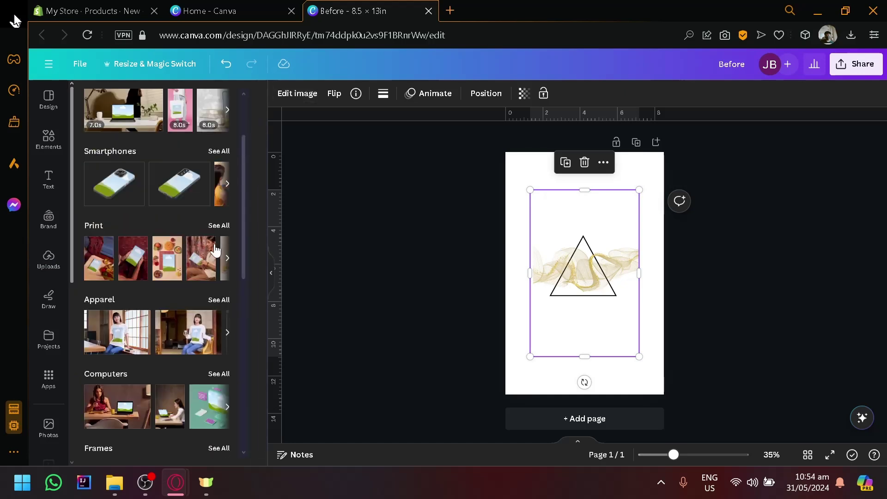
{"action": "scroll", "coordinate": [118, 283], "scroll_direction": "down", "scroll_amount": 4}
{"action": "scroll", "coordinate": [131, 158], "scroll_direction": "up", "scroll_amount": 4}
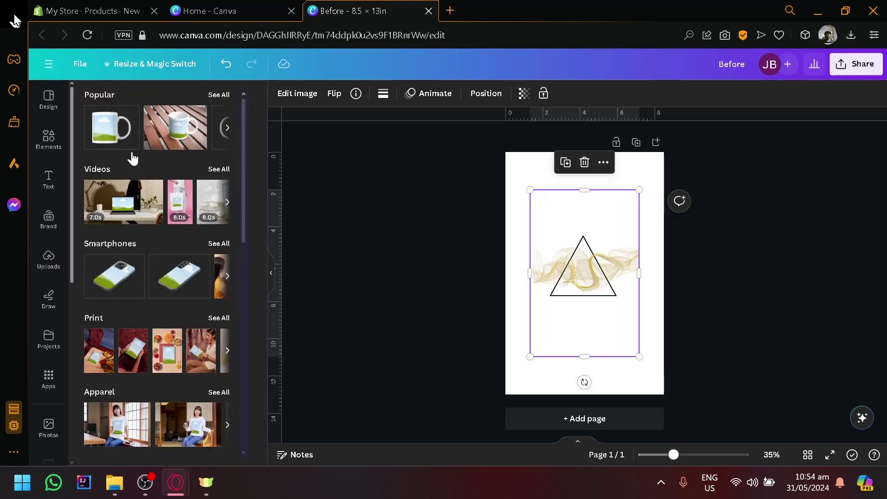
{"action": "scroll", "coordinate": [124, 261], "scroll_direction": "down", "scroll_amount": 2}
{"action": "scroll", "coordinate": [124, 262], "scroll_direction": "up", "scroll_amount": 5}
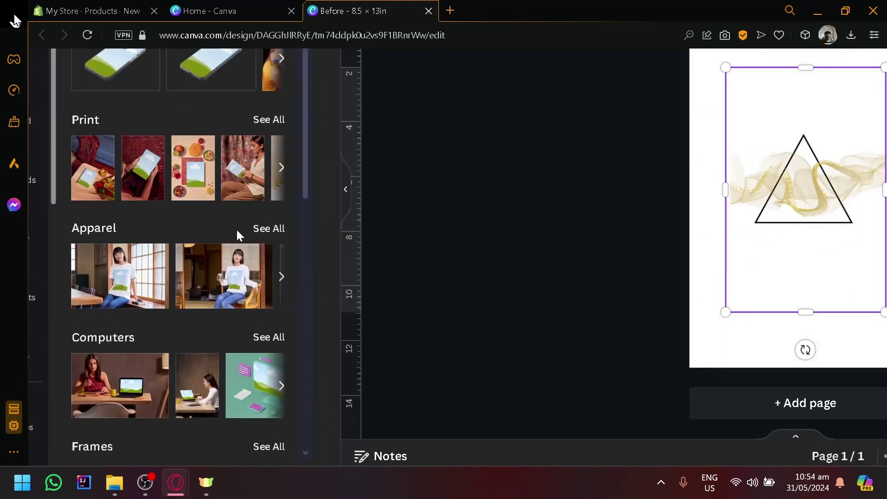
{"action": "left_click", "coordinate": [264, 228]}
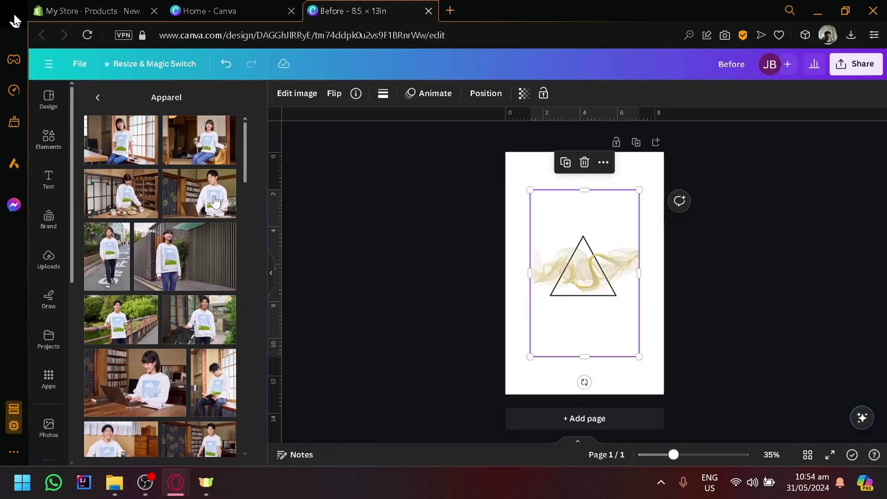
- Apply the design to the short-sleeved white T-shirt mockup of the woman sitting by the window
{"action": "scroll", "coordinate": [132, 187], "scroll_direction": "down", "scroll_amount": 5}
{"action": "scroll", "coordinate": [131, 186], "scroll_direction": "up", "scroll_amount": 6}
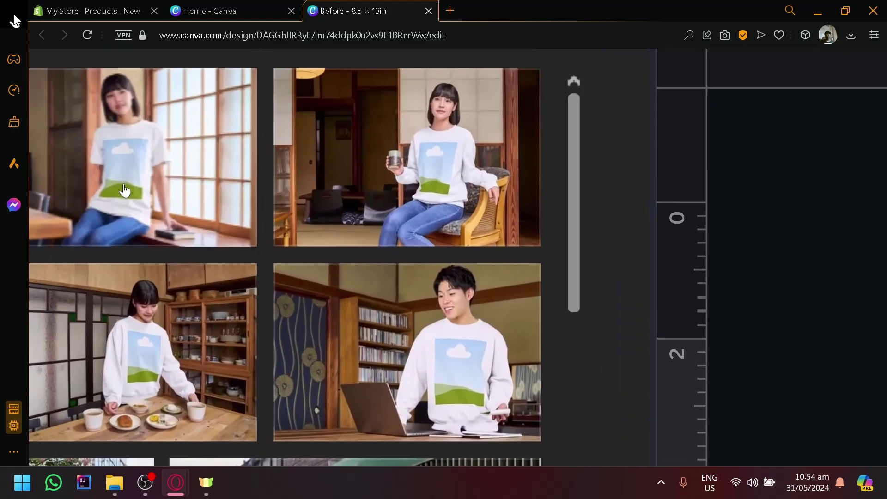
{"action": "scroll", "coordinate": [125, 198], "scroll_direction": "up", "scroll_amount": 1}
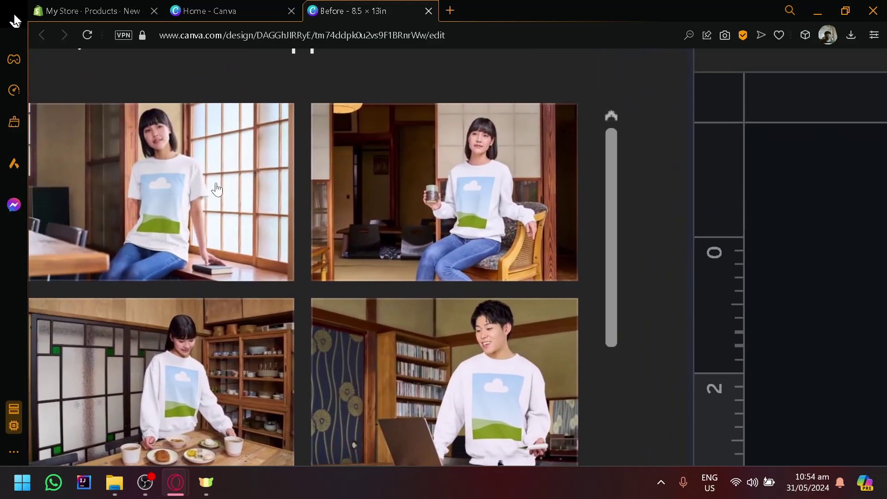
{"action": "scroll", "coordinate": [217, 189], "scroll_direction": "down", "scroll_amount": 2}
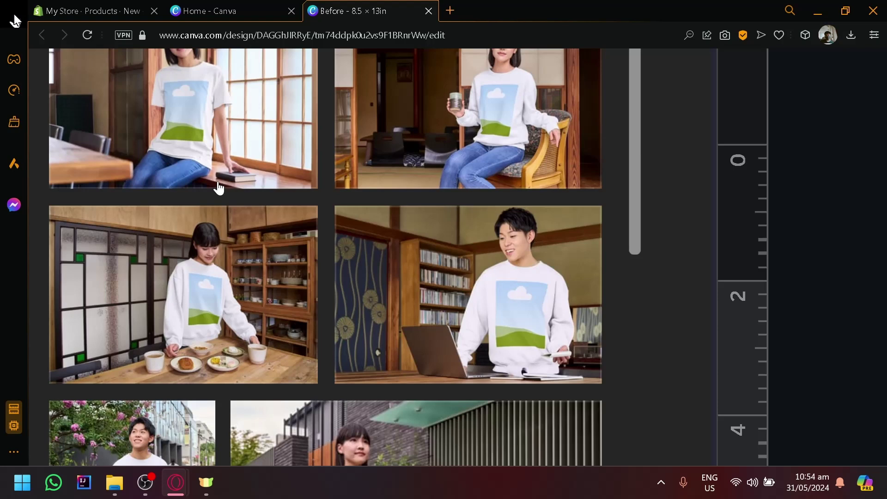
{"action": "scroll", "coordinate": [219, 188], "scroll_direction": "up", "scroll_amount": 2}
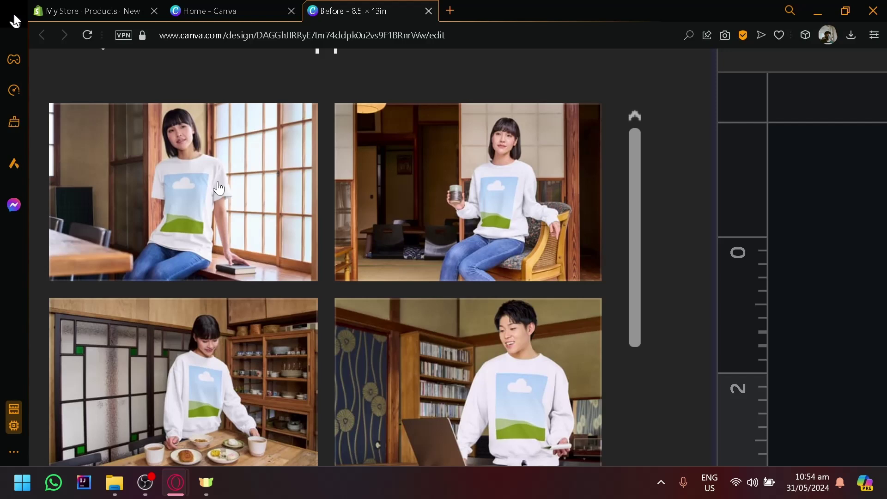
{"action": "left_click", "coordinate": [218, 182]}
{"action": "scroll", "coordinate": [289, 176], "scroll_direction": "down", "scroll_amount": 5}
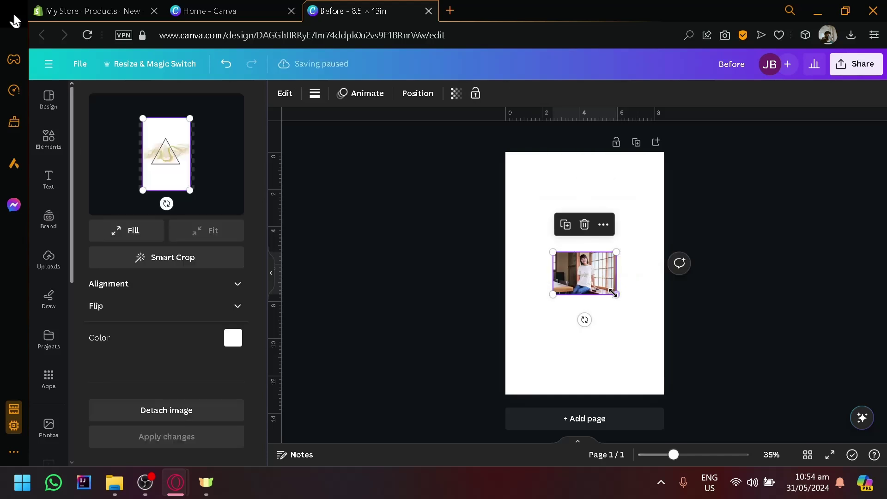
- Enlarge and reposition the T-shirt mockup so it covers the whole page with the woman centred
{"action": "left_click_drag", "start_coordinate": [616, 295], "coordinate": [766, 394]}
{"action": "left_click_drag", "start_coordinate": [616, 341], "coordinate": [481, 259]}
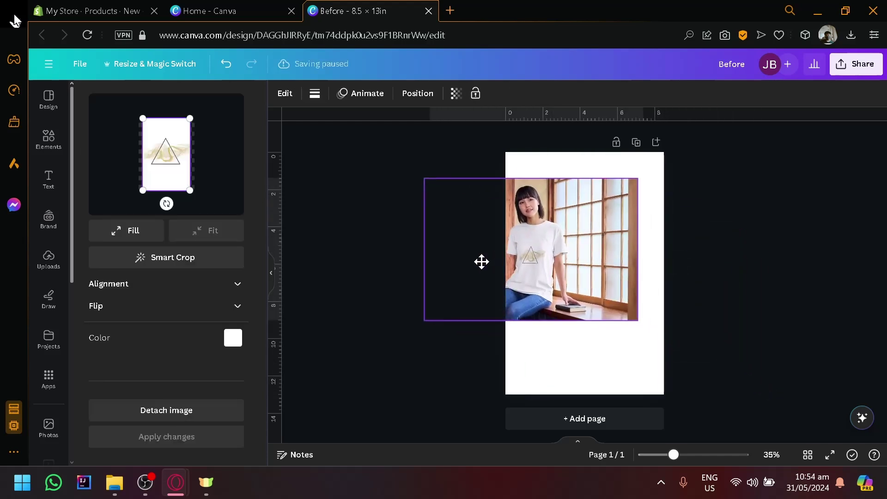
{"action": "left_click_drag", "start_coordinate": [635, 322], "coordinate": [617, 287]}
{"action": "scroll", "coordinate": [617, 288], "scroll_direction": "up", "scroll_amount": 5, "text": "ctrl"}
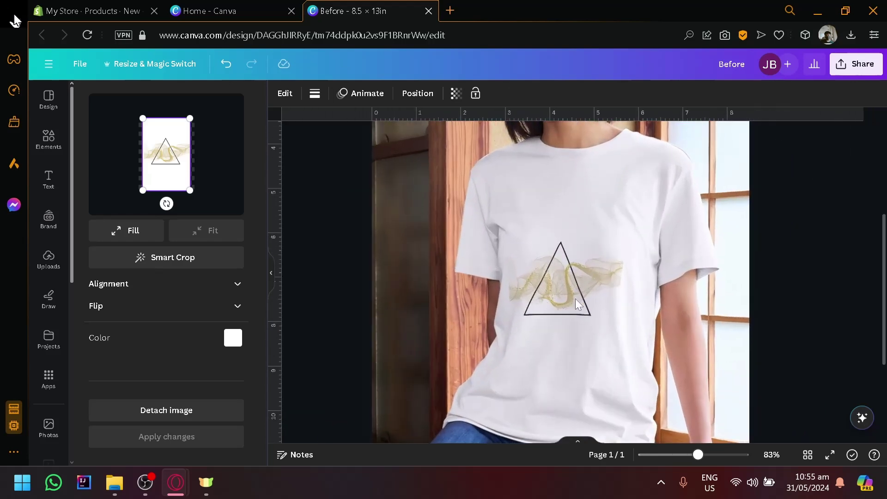
{"action": "scroll", "coordinate": [600, 241], "scroll_direction": "down", "scroll_amount": 5, "text": "ctrl"}
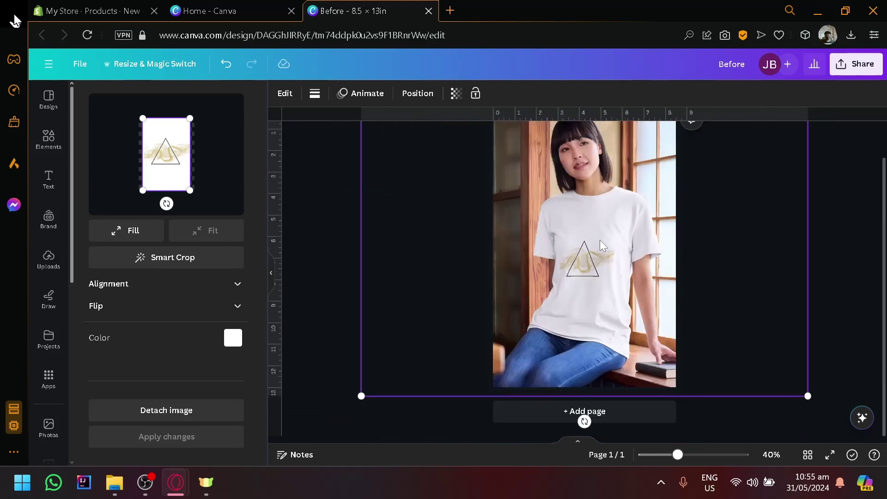
- Download the T-shirt mockup as a PNG at size 1
{"action": "left_click", "coordinate": [842, 67]}
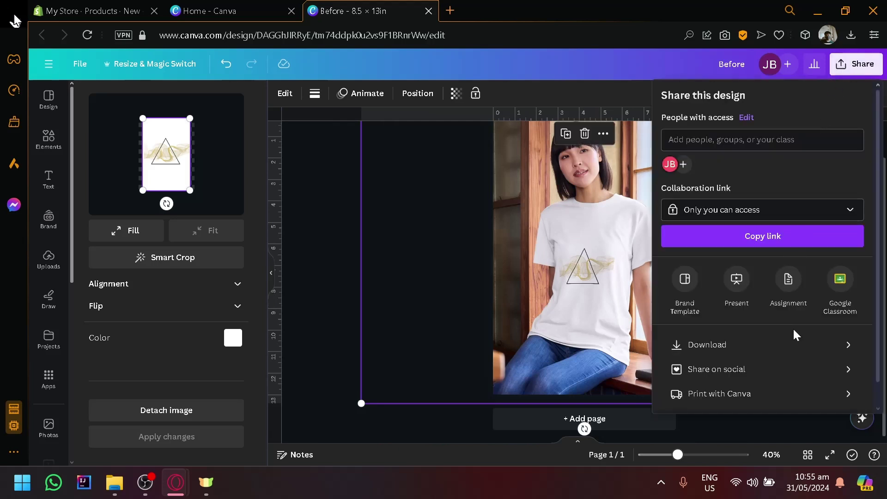
{"action": "left_click", "coordinate": [793, 350]}
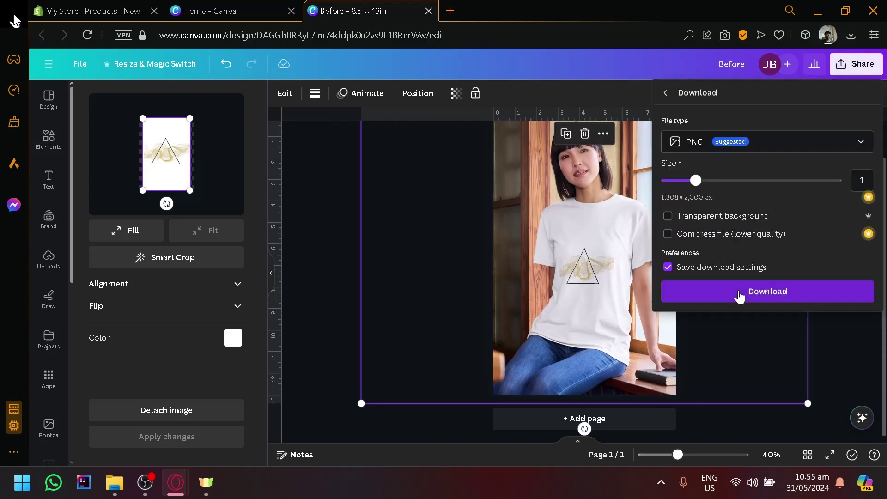
{"action": "left_click", "coordinate": [738, 294]}
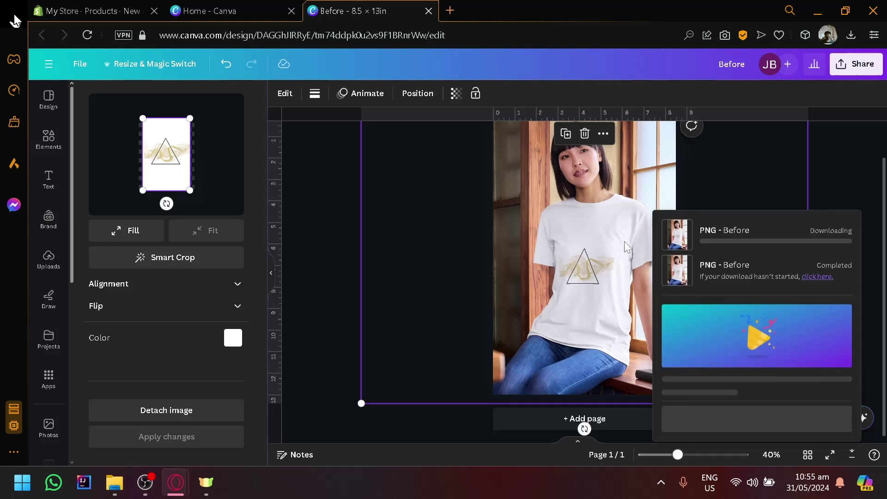
- Switch to the new product in Shopify and add the downloaded mockup Before (1).png to its media
{"action": "left_click", "coordinate": [208, 11]}
{"action": "left_click", "coordinate": [97, 7]}
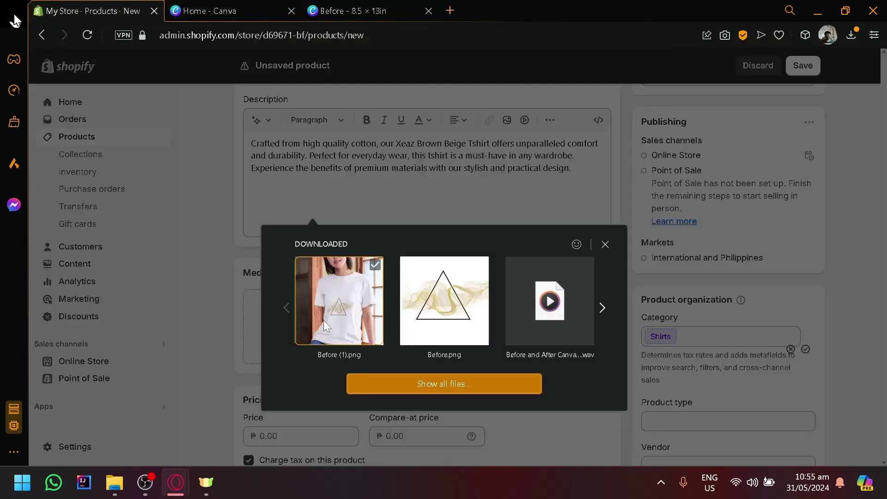
{"action": "left_click_drag", "start_coordinate": [323, 320], "coordinate": [409, 327]}
{"action": "scroll", "coordinate": [409, 326], "scroll_direction": "down", "scroll_amount": 2}
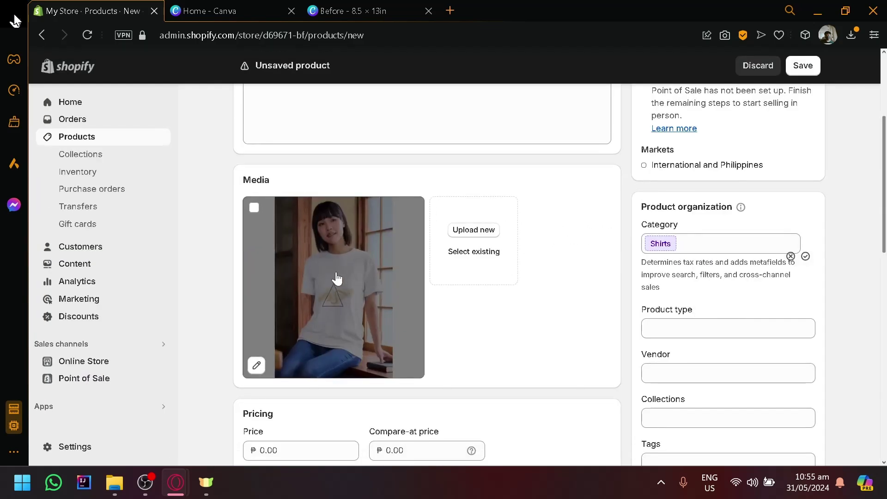
- Set the product's price to ₱100 and its compare-at price to ₱200
{"action": "scroll", "coordinate": [497, 340], "scroll_direction": "down", "scroll_amount": 4}
{"action": "left_click", "coordinate": [309, 258]}
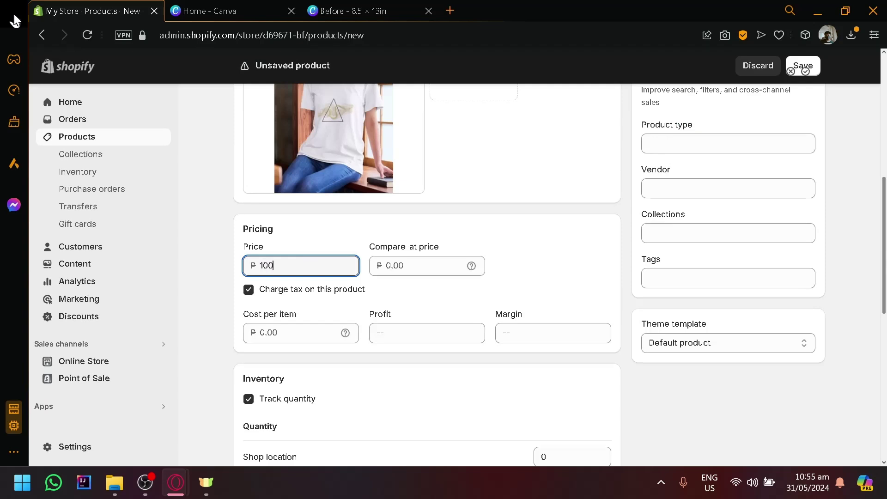
{"action": "key", "text": "Tab"}
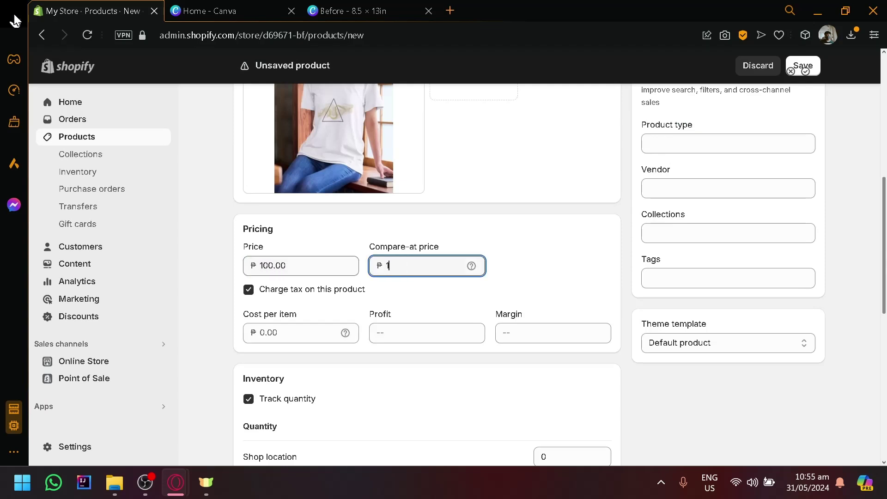
{"action": "scroll", "coordinate": [333, 287], "scroll_direction": "down", "scroll_amount": 2}
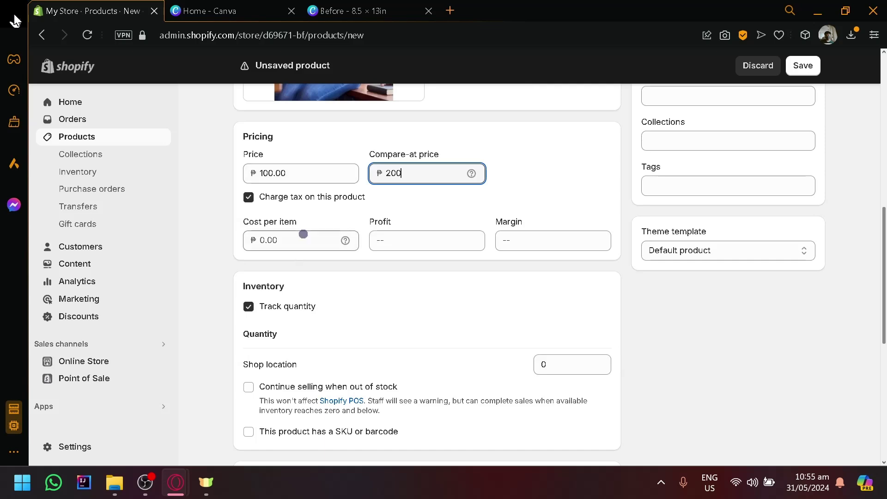
{"action": "key", "text": "Tab"}
{"action": "scroll", "coordinate": [331, 299], "scroll_direction": "down", "scroll_amount": 2}
{"action": "scroll", "coordinate": [331, 299], "scroll_direction": "down", "scroll_amount": 2}
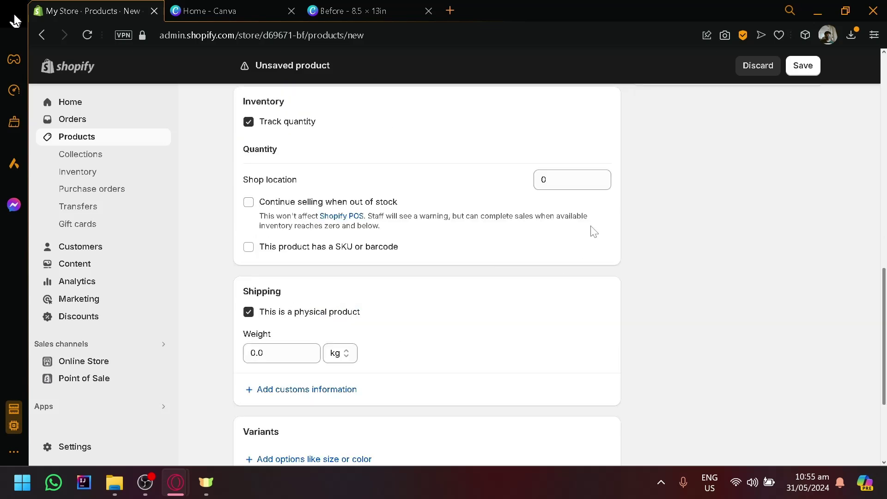
- Set the inventory quantity at the shop location to 5
{"action": "left_click", "coordinate": [573, 179]}
{"action": "left_click", "coordinate": [655, 192]}
{"action": "scroll", "coordinate": [683, 203], "scroll_direction": "down", "scroll_amount": 3}
{"action": "scroll", "coordinate": [671, 202], "scroll_direction": "up", "scroll_amount": 12}
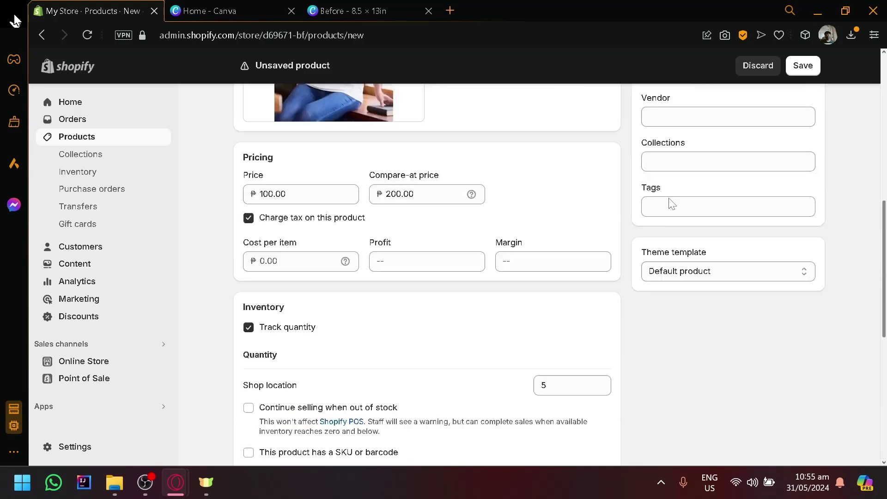
- Set the product category to T-Shirts under Clothing Tops
{"action": "scroll", "coordinate": [708, 195], "scroll_direction": "down", "scroll_amount": 6}
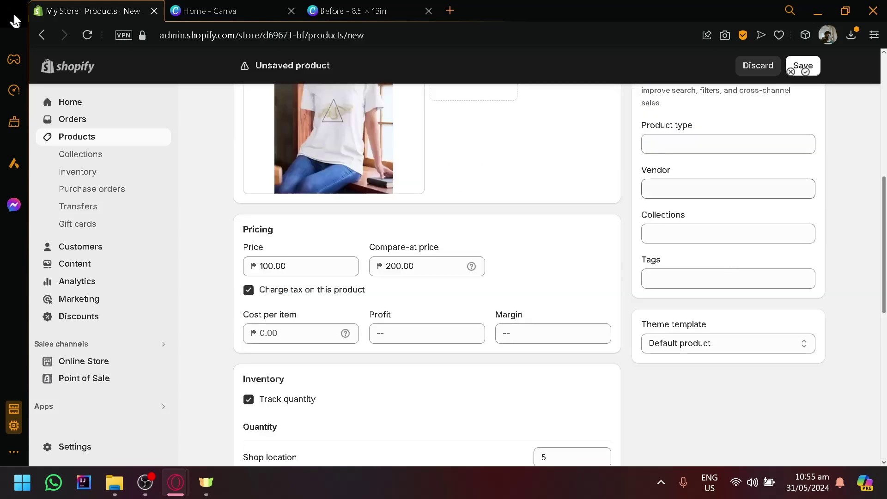
{"action": "scroll", "coordinate": [708, 195], "scroll_direction": "up", "scroll_amount": 2}
{"action": "key", "text": "ctrl+plus"}
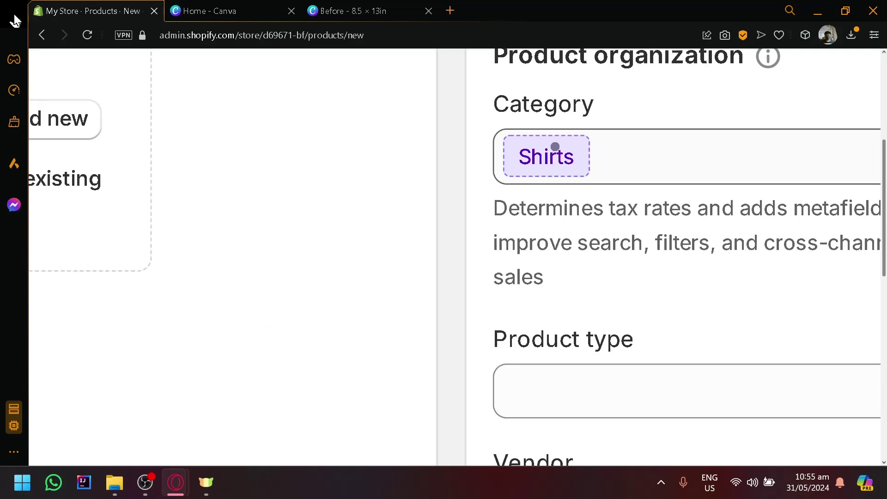
{"action": "left_click", "coordinate": [552, 150]}
{"action": "key", "text": "ctrl+plus"}
{"action": "key", "text": "ctrl+minus"}
{"action": "key", "text": "ctrl+minus"}
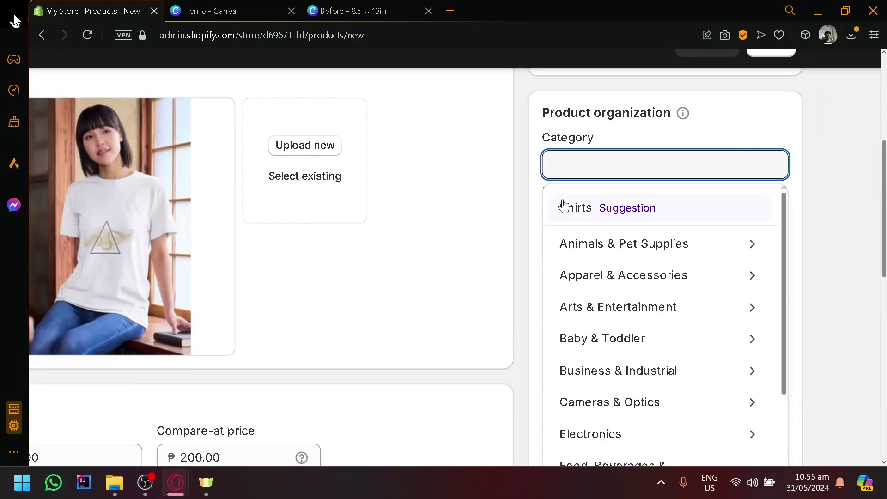
{"action": "left_click", "coordinate": [568, 204]}
{"action": "left_click", "coordinate": [684, 166]}
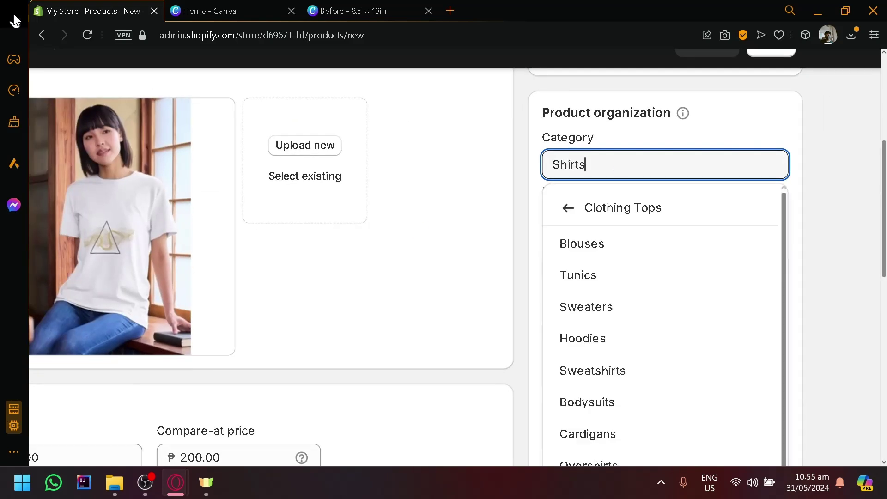
{"action": "scroll", "coordinate": [673, 303], "scroll_direction": "down", "scroll_amount": 4}
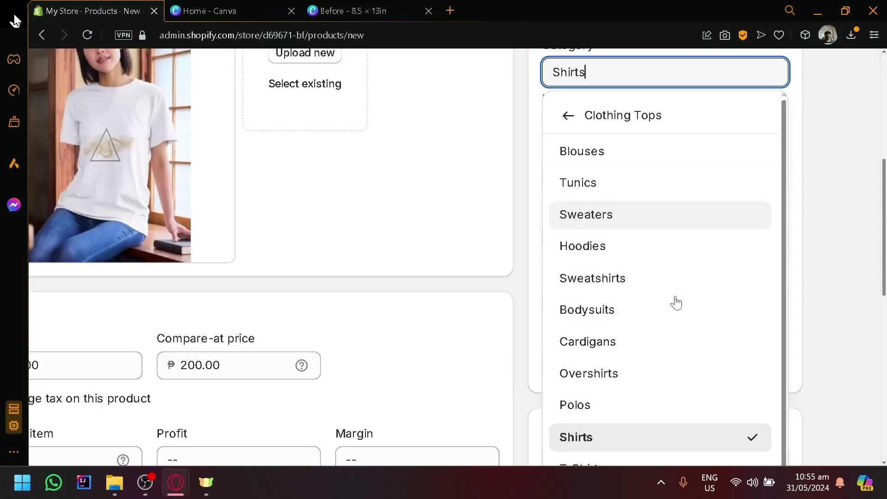
{"action": "scroll", "coordinate": [605, 420], "scroll_direction": "down", "scroll_amount": 2}
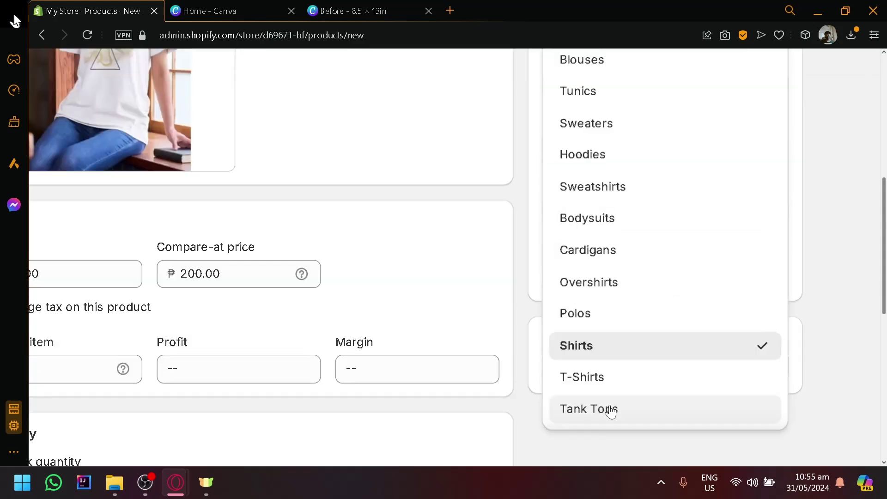
{"action": "left_click", "coordinate": [652, 378]}
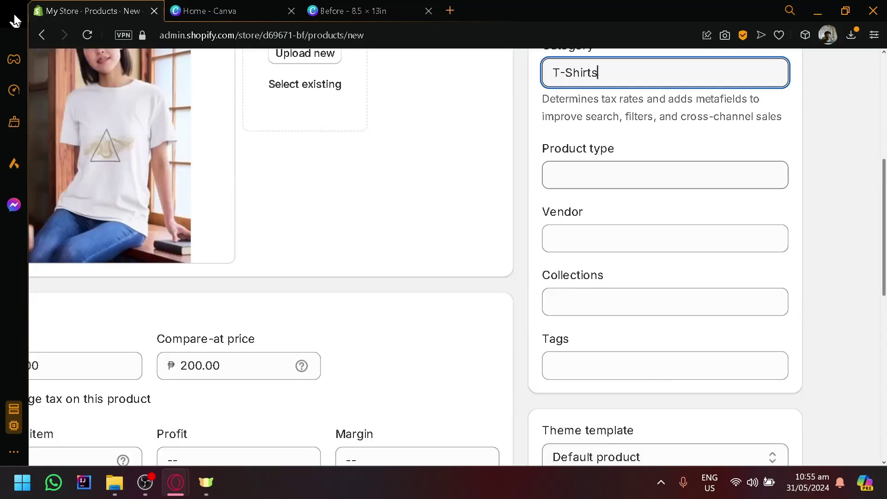
- Set the vendor to My Store and add the product to the Winter Clothing collection
{"action": "left_click", "coordinate": [644, 169]}
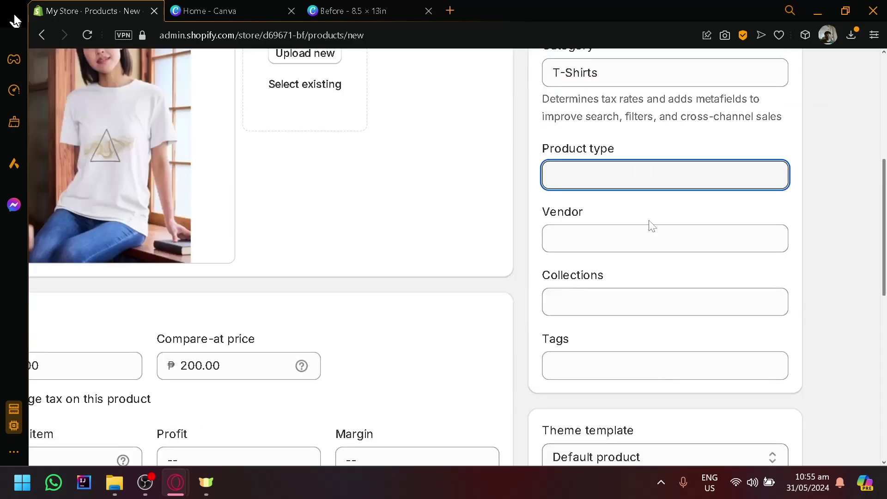
{"action": "left_click", "coordinate": [648, 245]}
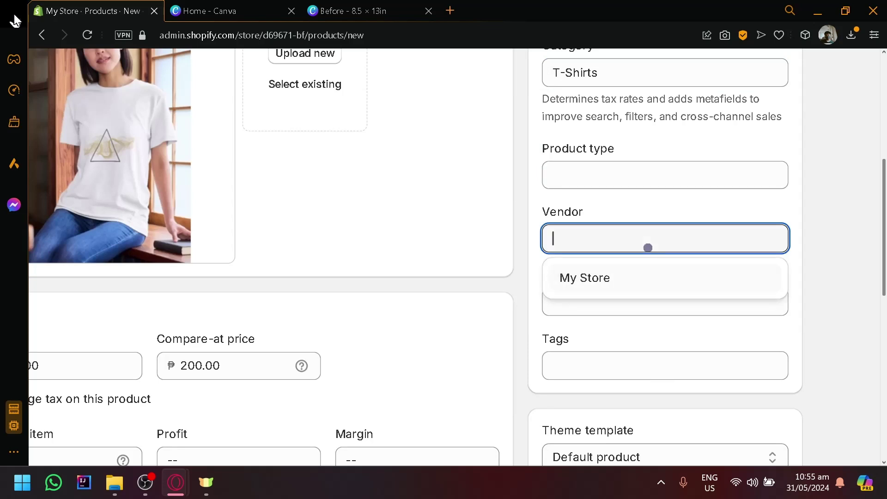
{"action": "left_click", "coordinate": [661, 279]}
{"action": "left_click", "coordinate": [658, 305]}
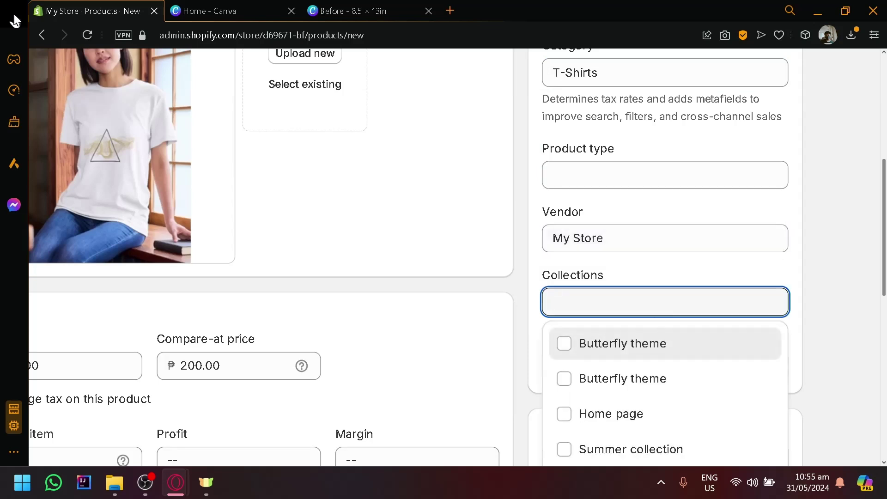
{"action": "scroll", "coordinate": [832, 325], "scroll_direction": "down", "scroll_amount": 2}
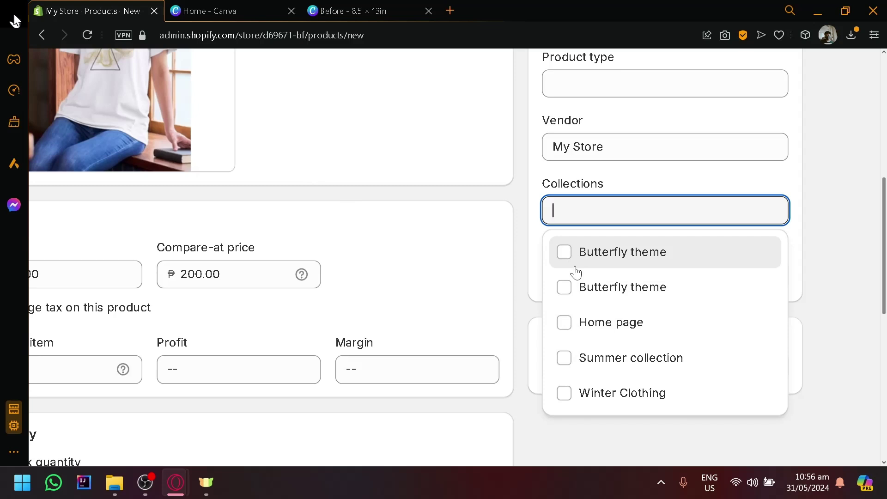
{"action": "left_click", "coordinate": [595, 391]}
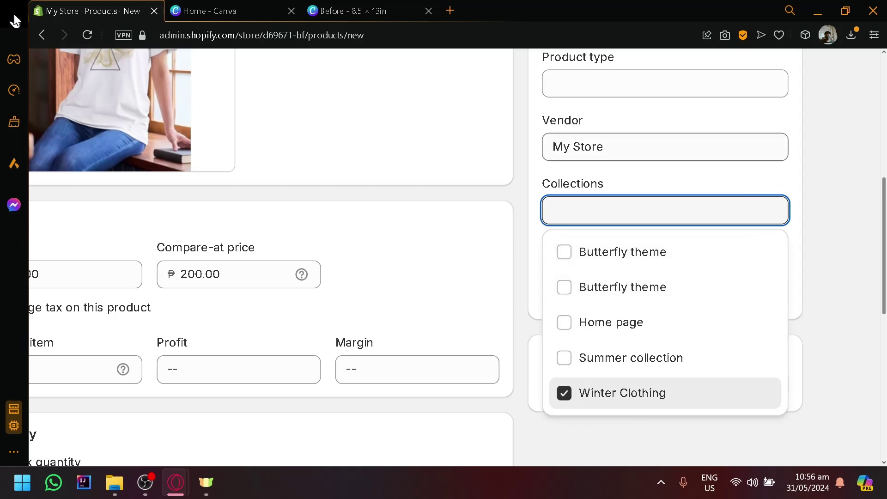
{"action": "left_click", "coordinate": [846, 223]}
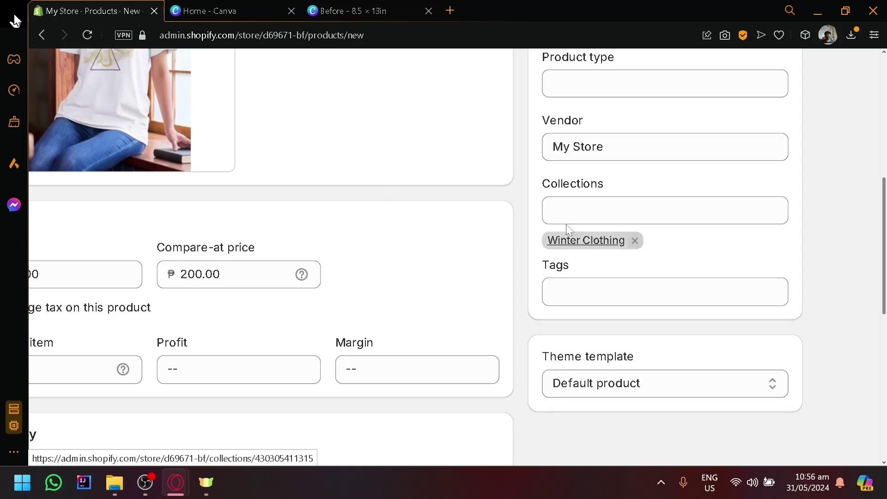
- Save the new product and collapse the trial notice
{"action": "scroll", "coordinate": [803, 234], "scroll_direction": "up", "scroll_amount": 2}
{"action": "scroll", "coordinate": [804, 235], "scroll_direction": "down", "scroll_amount": 4}
{"action": "scroll", "coordinate": [816, 222], "scroll_direction": "up", "scroll_amount": 14}
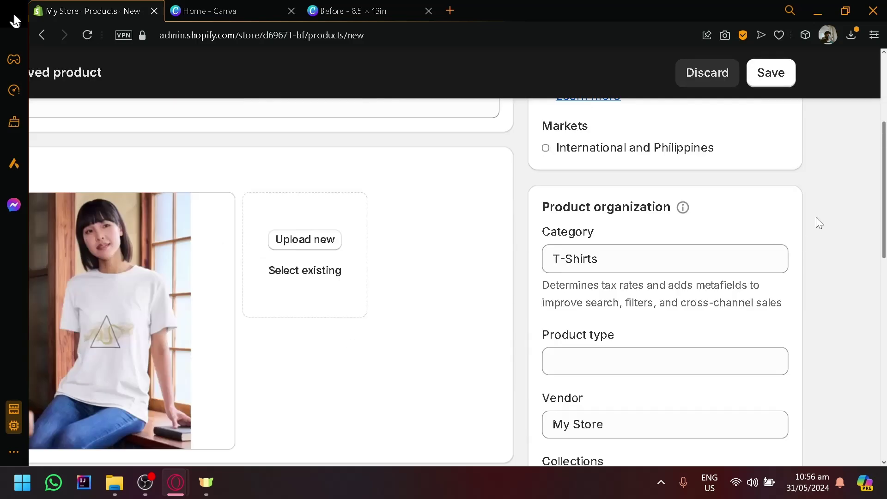
{"action": "left_click", "coordinate": [771, 70]}
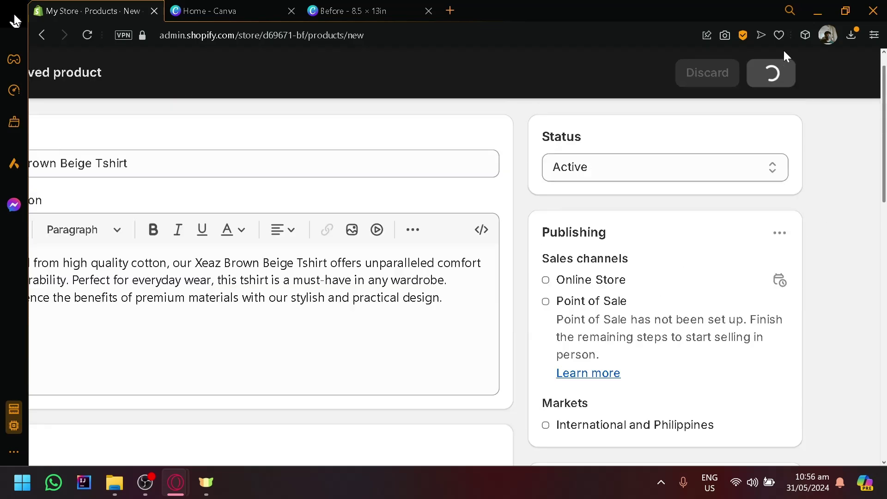
{"action": "scroll", "coordinate": [381, 326], "scroll_direction": "down", "scroll_amount": 3}
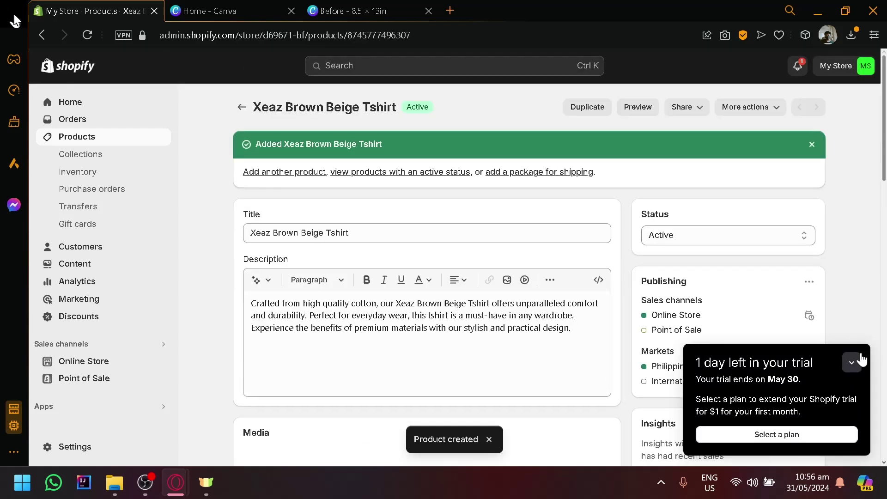
{"action": "left_click", "coordinate": [859, 359]}
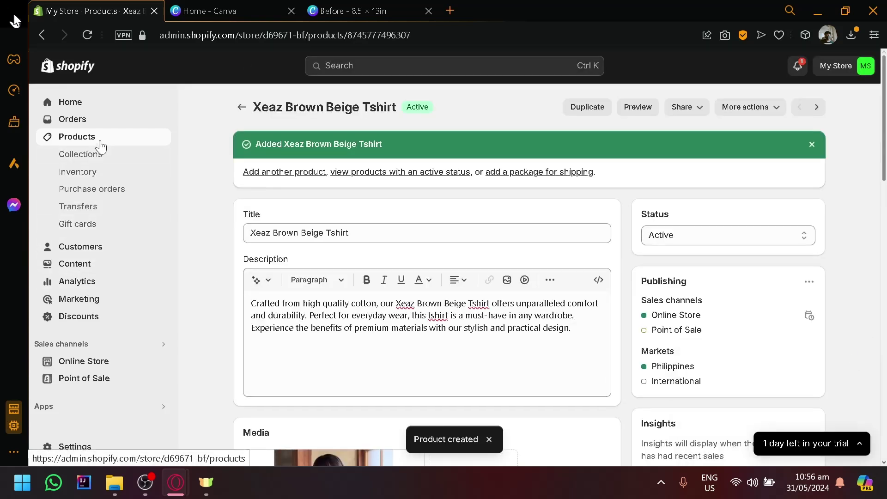
- Create and save a manual collection titled "Cool Tshirt" with no description
{"action": "left_click", "coordinate": [73, 155]}
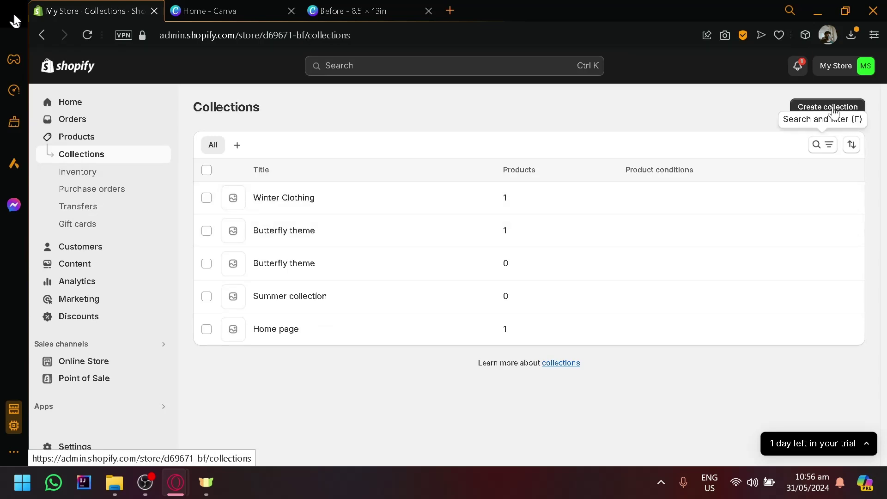
{"action": "left_click", "coordinate": [819, 108]}
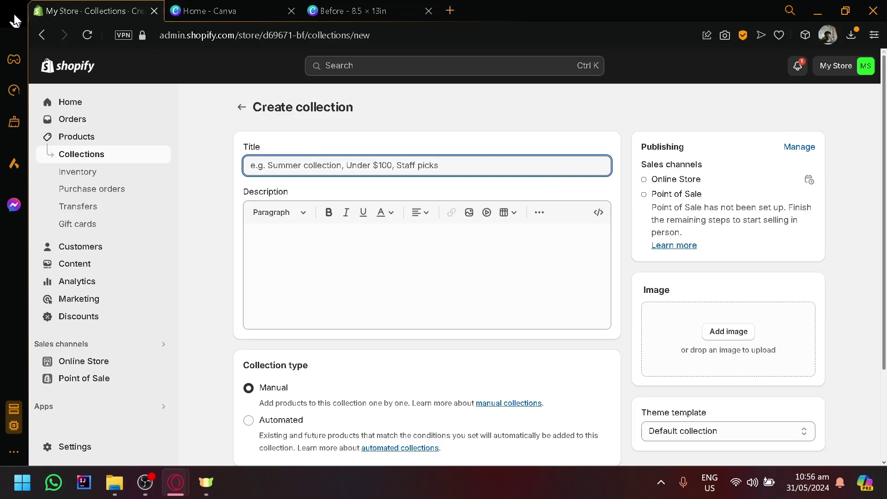
{"action": "type", "text": "Cool Tshirt"}
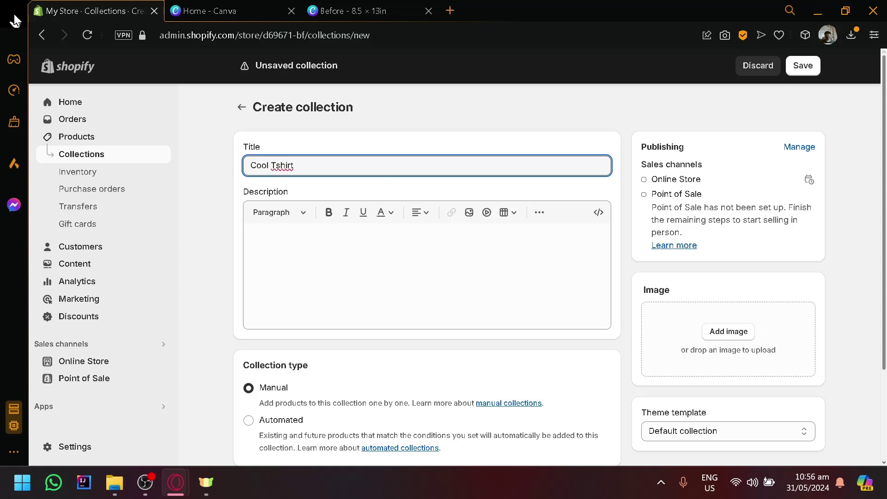
{"action": "left_click", "coordinate": [517, 286]}
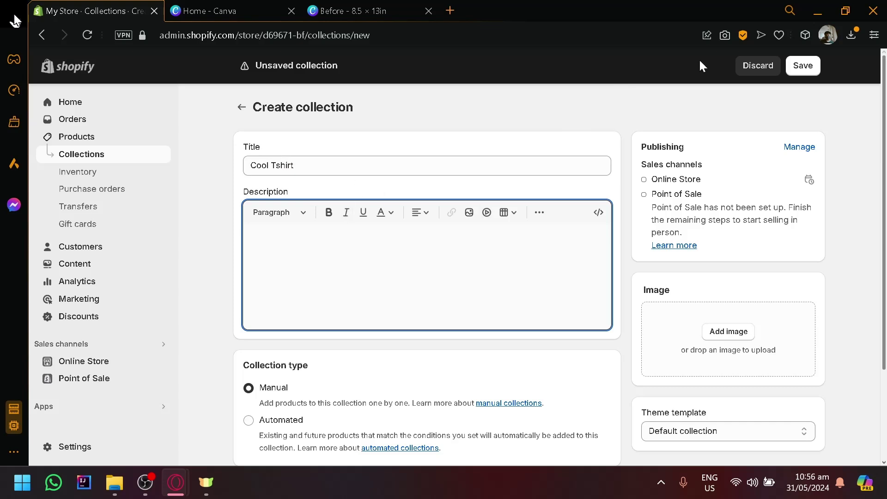
{"action": "left_click", "coordinate": [818, 70]}
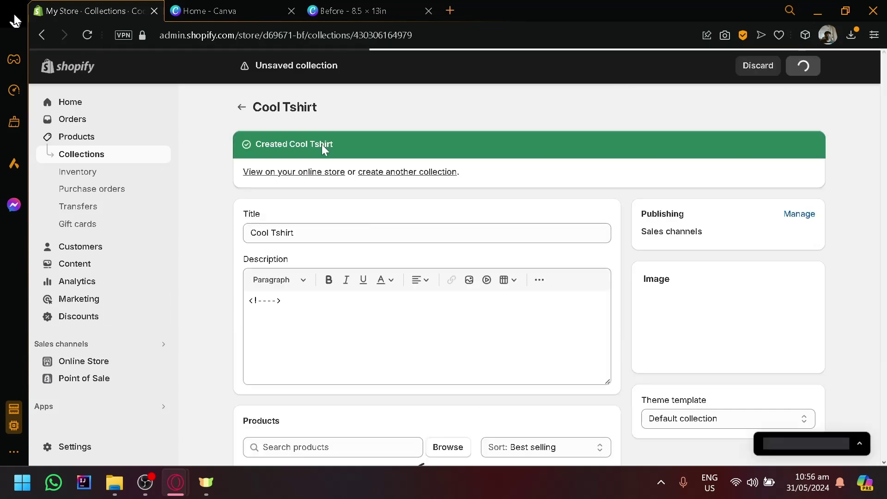
- Add the Xeaz Brown Beige Tshirt product to the Cool Tshirt collection and save the product
{"action": "left_click", "coordinate": [97, 143]}
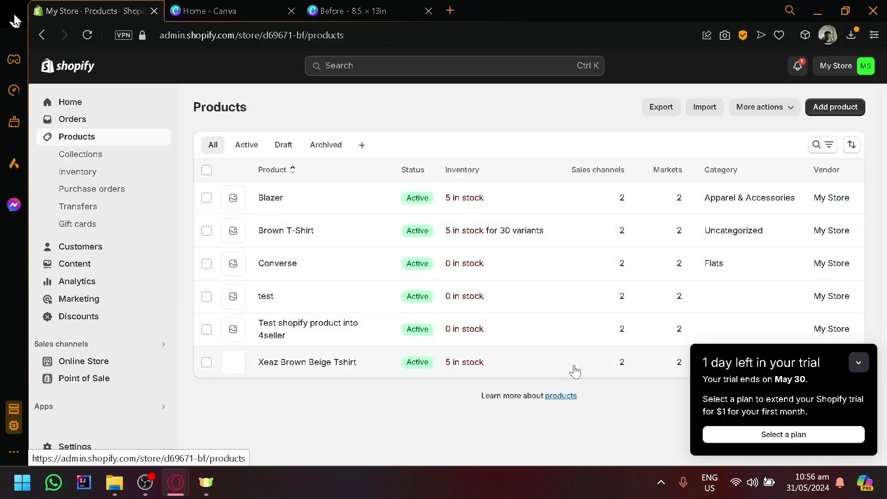
{"action": "left_click", "coordinate": [858, 363]}
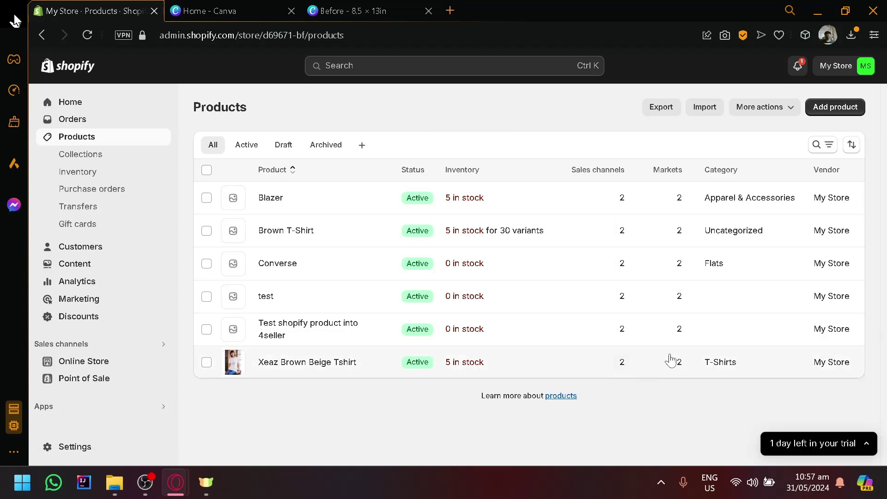
{"action": "left_click", "coordinate": [705, 355]}
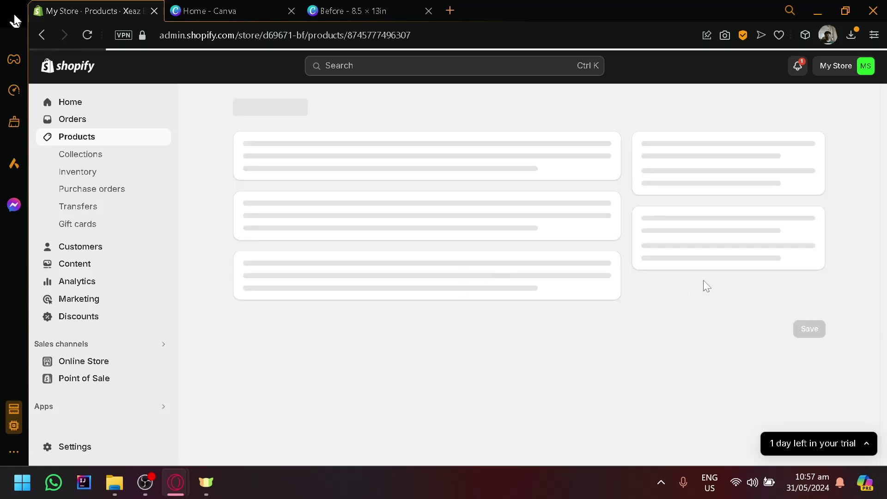
{"action": "scroll", "coordinate": [738, 321], "scroll_direction": "down", "scroll_amount": 8}
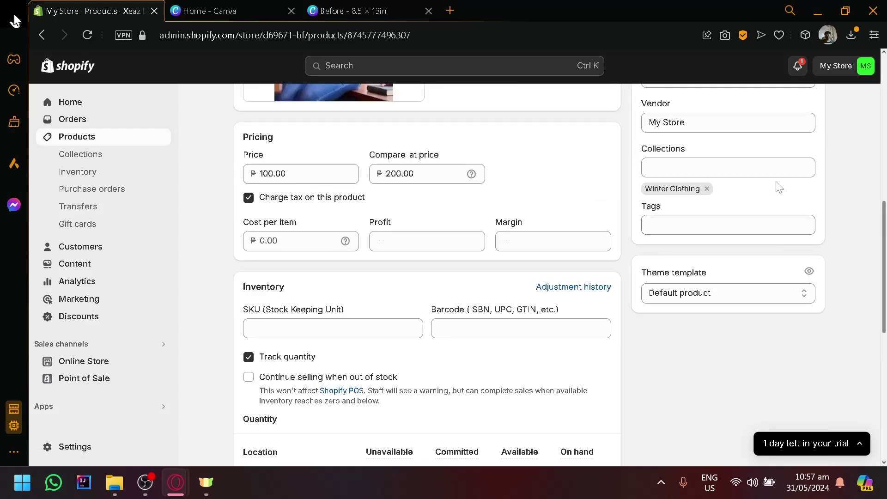
{"action": "left_click", "coordinate": [774, 168]}
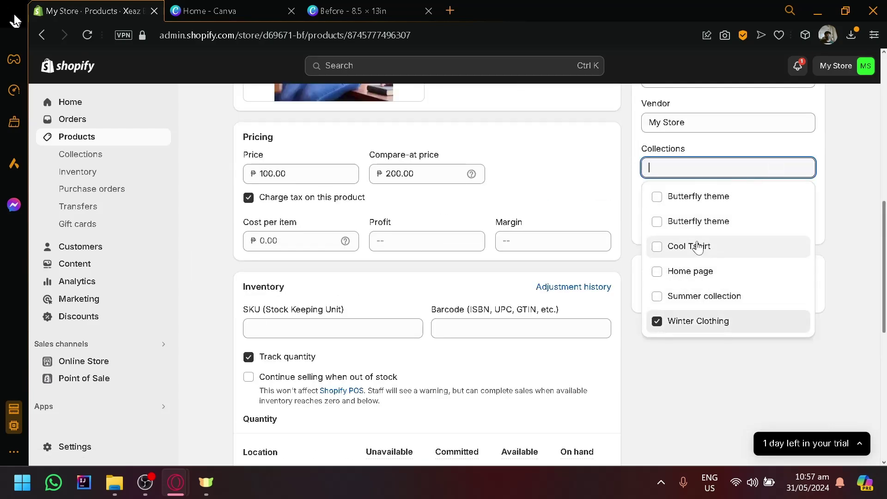
{"action": "left_click", "coordinate": [699, 246]}
{"action": "left_click", "coordinate": [687, 351]}
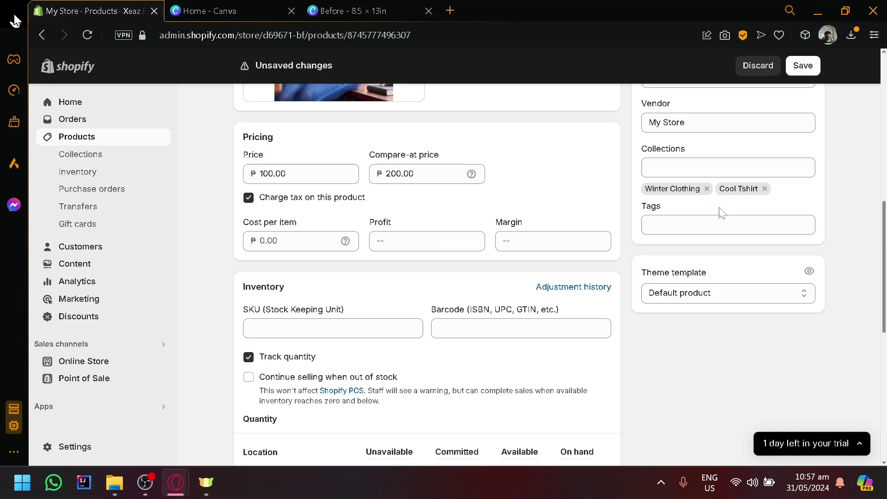
{"action": "left_click", "coordinate": [804, 65]}
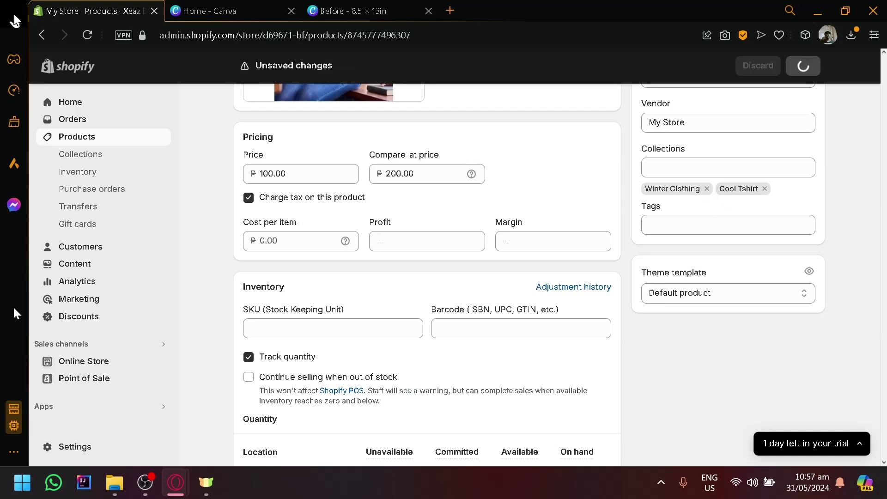
- Preview the current Sense theme and examine which items the storefront home page lists under Featured products
{"action": "left_click", "coordinate": [111, 364]}
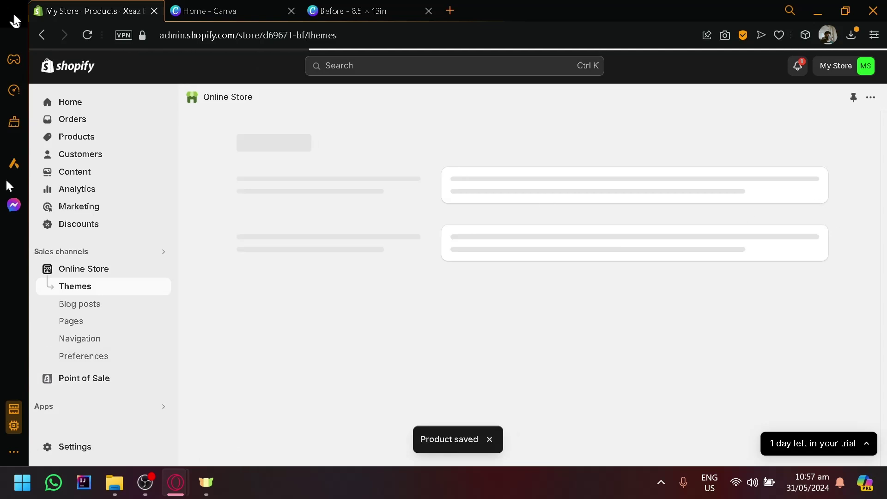
{"action": "scroll", "coordinate": [744, 337], "scroll_direction": "down", "scroll_amount": 2}
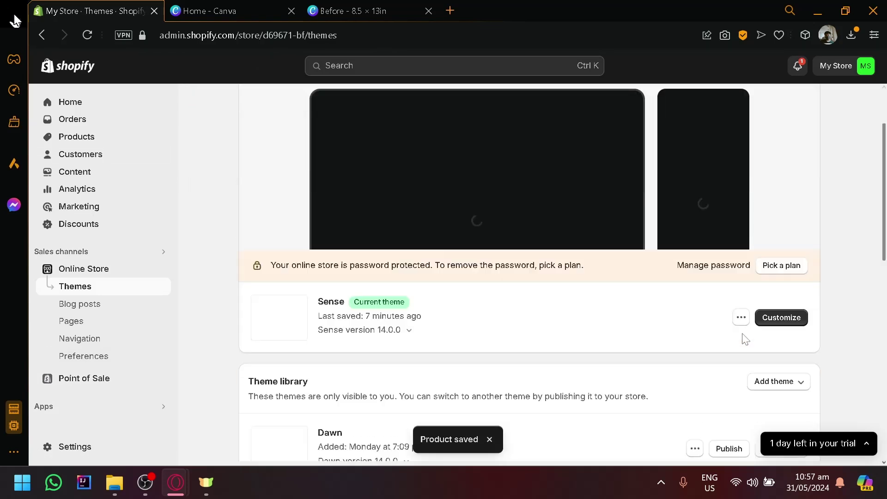
{"action": "left_click", "coordinate": [742, 318]}
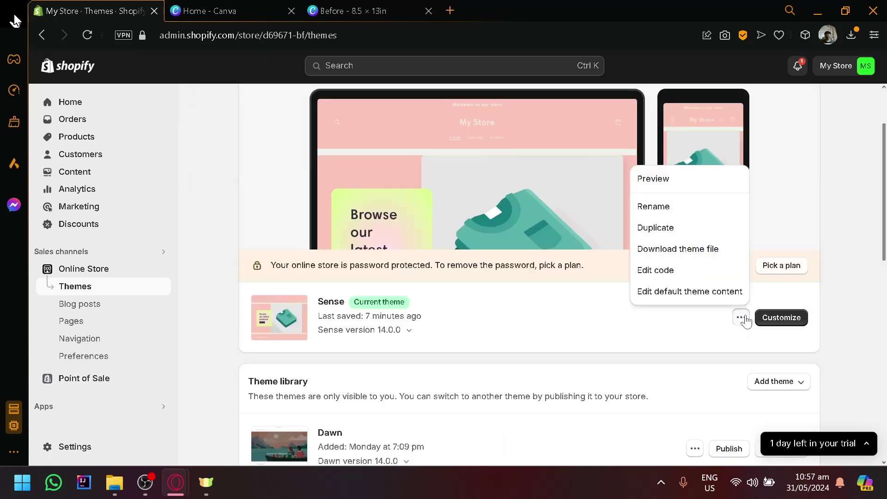
{"action": "left_click", "coordinate": [731, 180]}
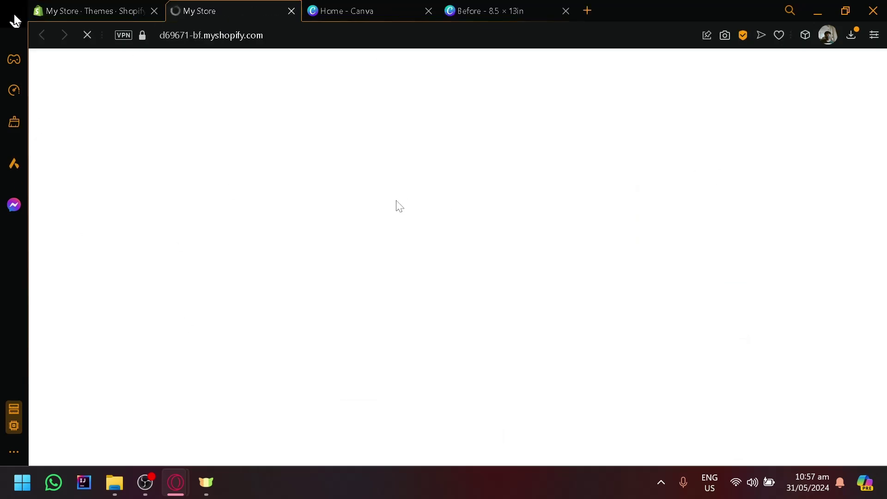
{"action": "scroll", "coordinate": [398, 204], "scroll_direction": "down", "scroll_amount": 5}
{"action": "scroll", "coordinate": [395, 202], "scroll_direction": "down", "scroll_amount": 4}
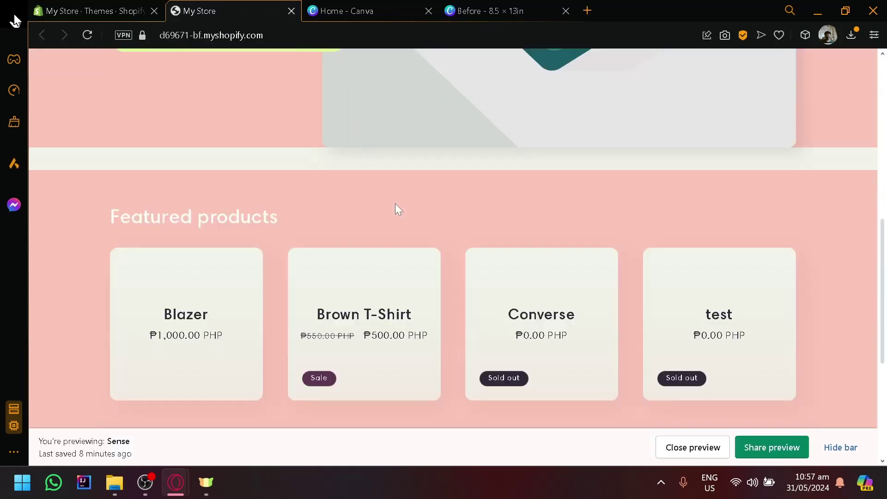
{"action": "scroll", "coordinate": [395, 203], "scroll_direction": "down", "scroll_amount": 2}
{"action": "scroll", "coordinate": [367, 288], "scroll_direction": "down", "scroll_amount": 3}
{"action": "scroll", "coordinate": [372, 277], "scroll_direction": "up", "scroll_amount": 6}
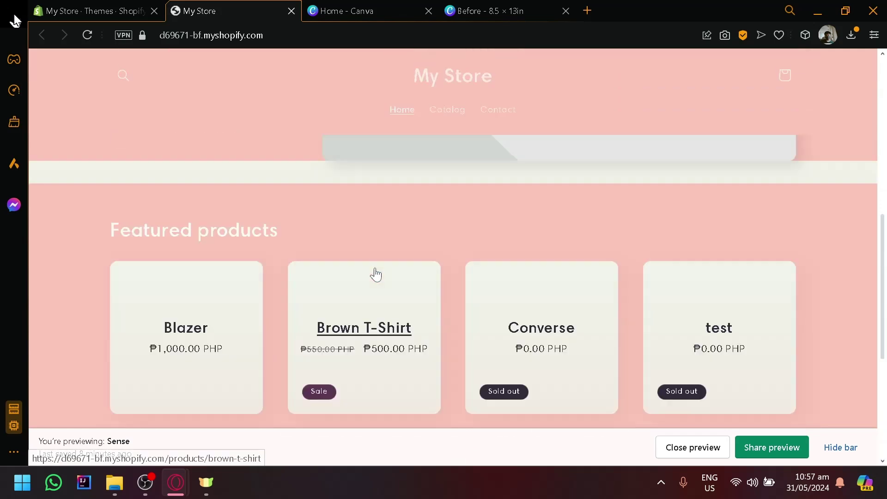
{"action": "scroll", "coordinate": [432, 329], "scroll_direction": "down", "scroll_amount": 5}
{"action": "scroll", "coordinate": [594, 238], "scroll_direction": "up", "scroll_amount": 10}
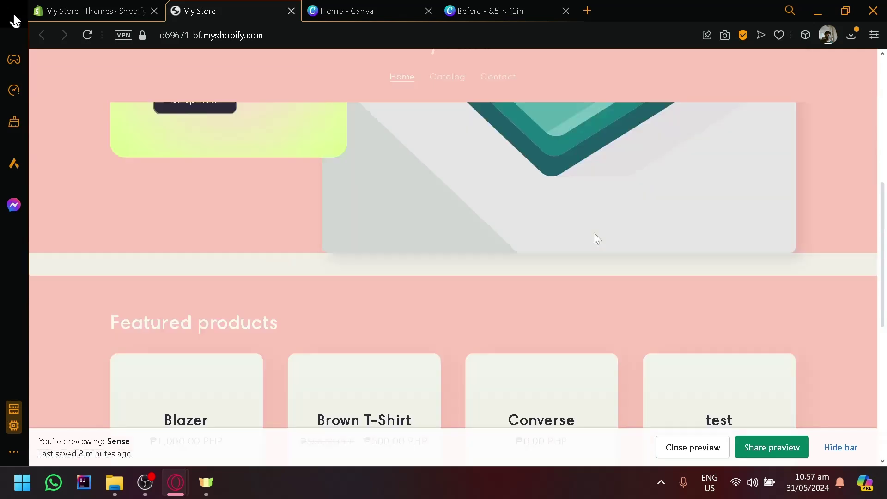
- Open the Sense theme for customization and add a Featured collection section to the home page template
{"action": "left_click", "coordinate": [100, 6]}
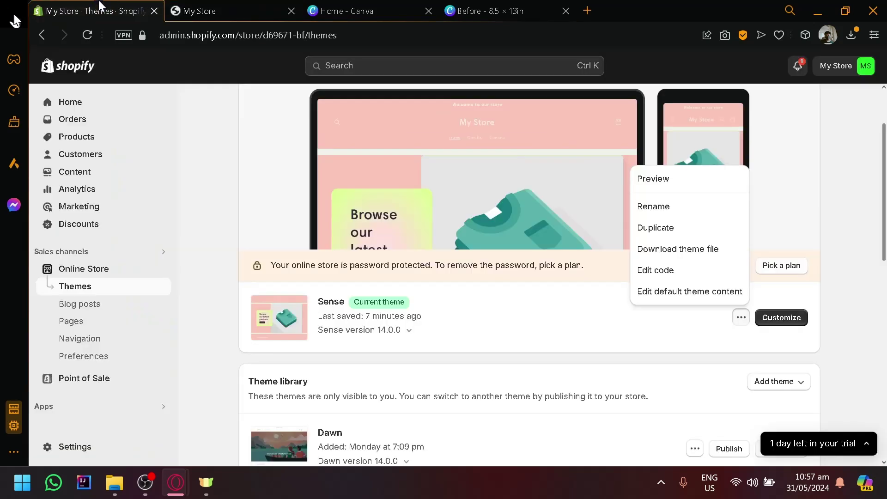
{"action": "left_click", "coordinate": [802, 317]}
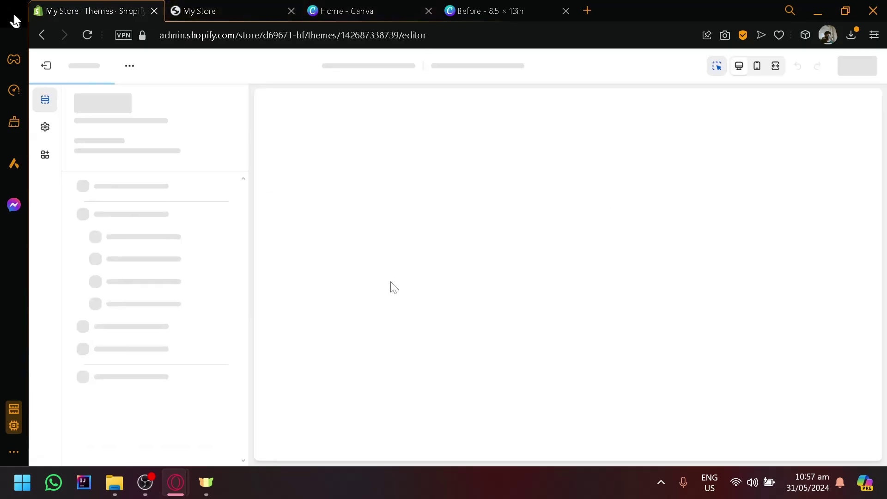
{"action": "scroll", "coordinate": [454, 287], "scroll_direction": "down", "scroll_amount": 5}
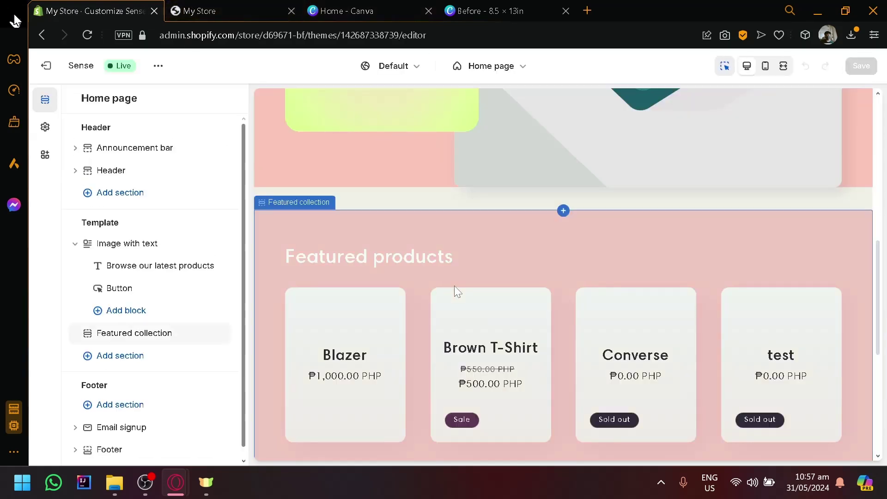
{"action": "scroll", "coordinate": [456, 291], "scroll_direction": "down", "scroll_amount": 5}
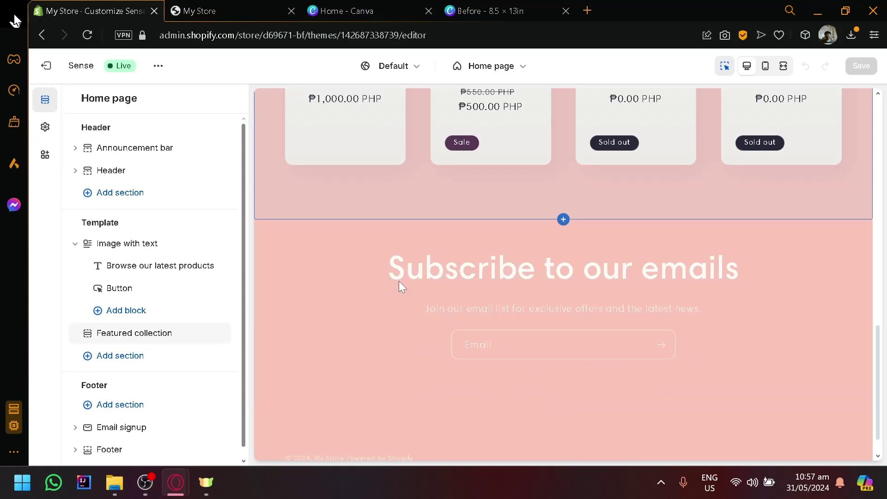
{"action": "left_click", "coordinate": [113, 365]}
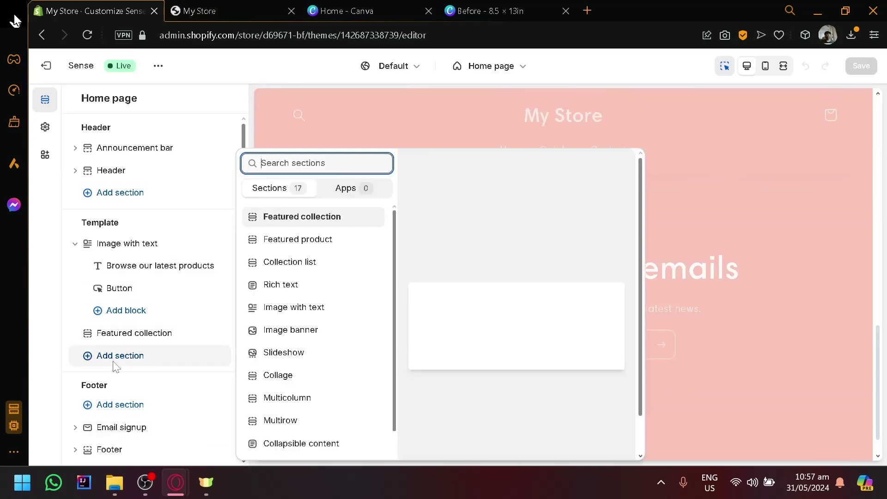
{"action": "left_click", "coordinate": [326, 224]}
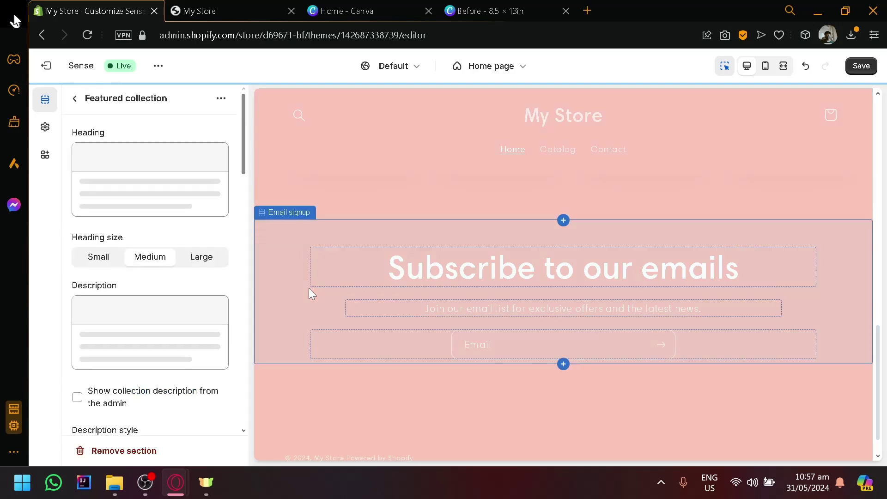
- Assign the Cool Tshirt collection to the new Featured collection section and check its product card in the preview
{"action": "scroll", "coordinate": [157, 266], "scroll_direction": "down", "scroll_amount": 4}
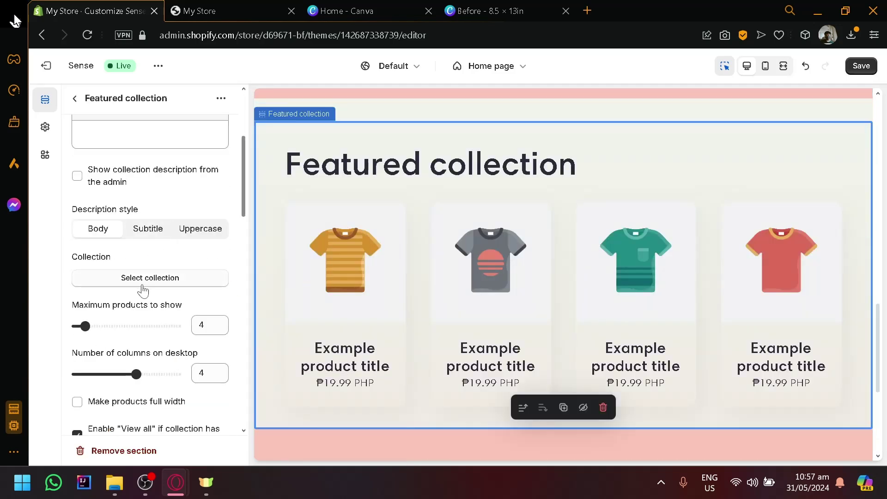
{"action": "left_click", "coordinate": [142, 280]}
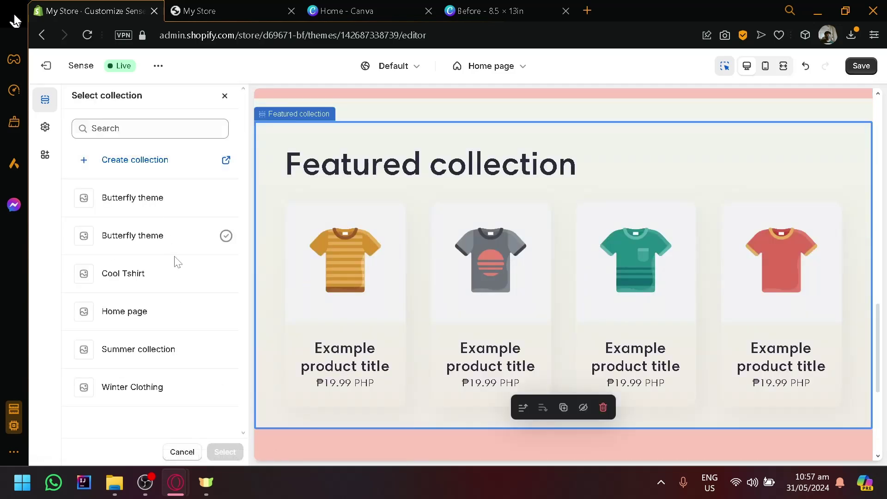
{"action": "left_click", "coordinate": [171, 272]}
{"action": "left_click", "coordinate": [224, 451]}
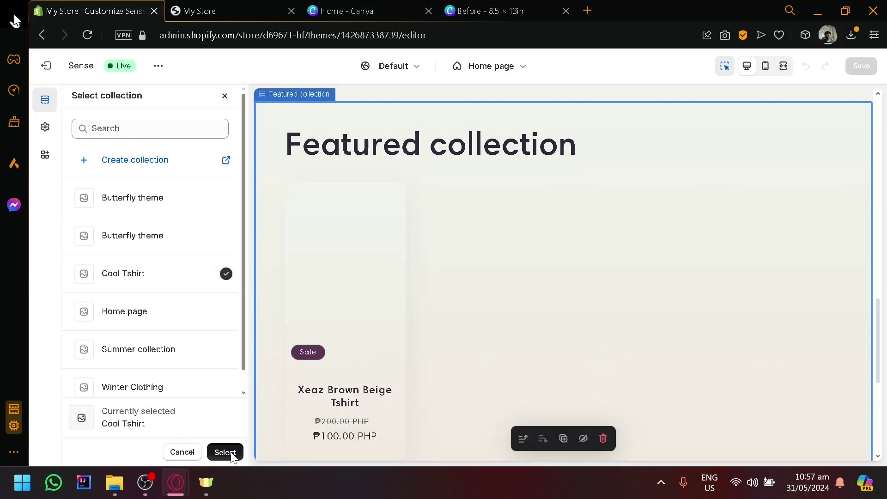
{"action": "scroll", "coordinate": [354, 278], "scroll_direction": "down", "scroll_amount": 2}
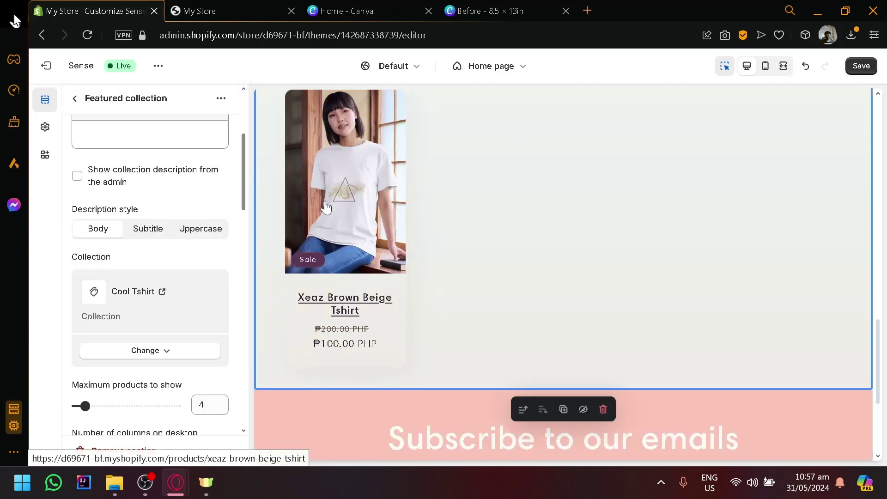
{"action": "scroll", "coordinate": [327, 208], "scroll_direction": "up", "scroll_amount": 3}
{"action": "scroll", "coordinate": [327, 209], "scroll_direction": "down", "scroll_amount": 3}
{"action": "scroll", "coordinate": [367, 219], "scroll_direction": "up", "scroll_amount": 2}
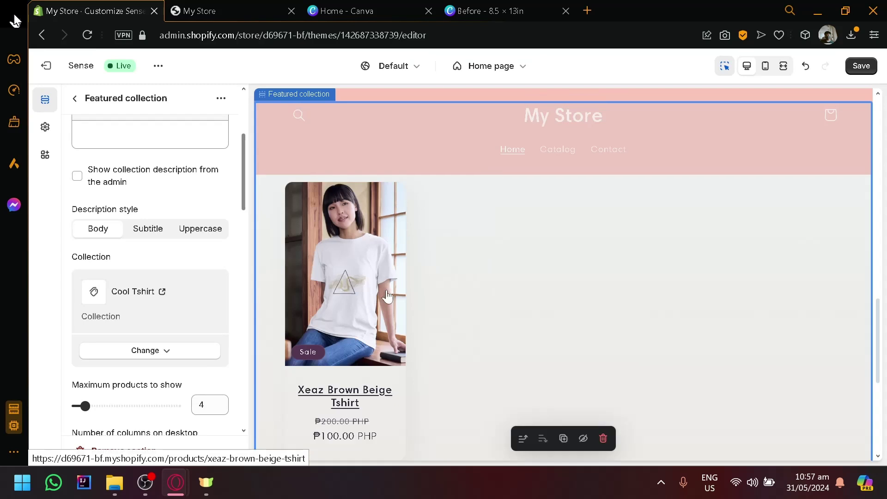
- View the storefront home page from the theme editor and save the theme changes
{"action": "left_click", "coordinate": [155, 66]}
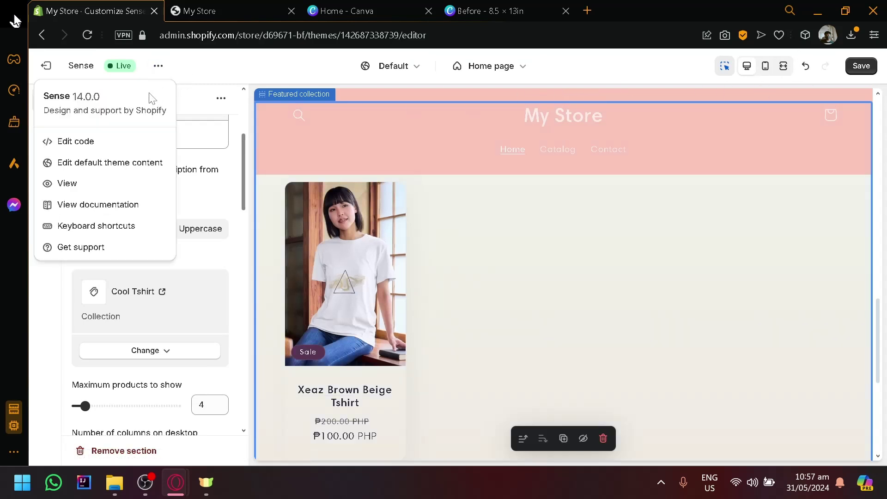
{"action": "left_click", "coordinate": [102, 185]}
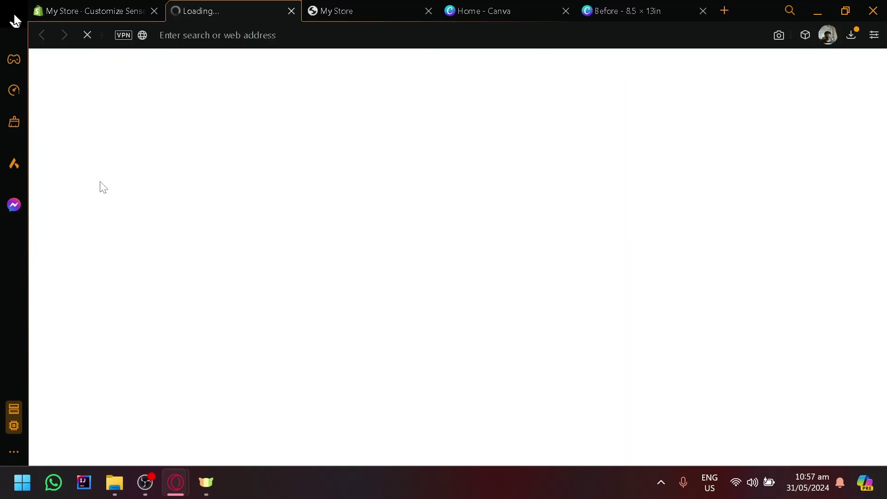
{"action": "scroll", "coordinate": [194, 194], "scroll_direction": "down", "scroll_amount": 10}
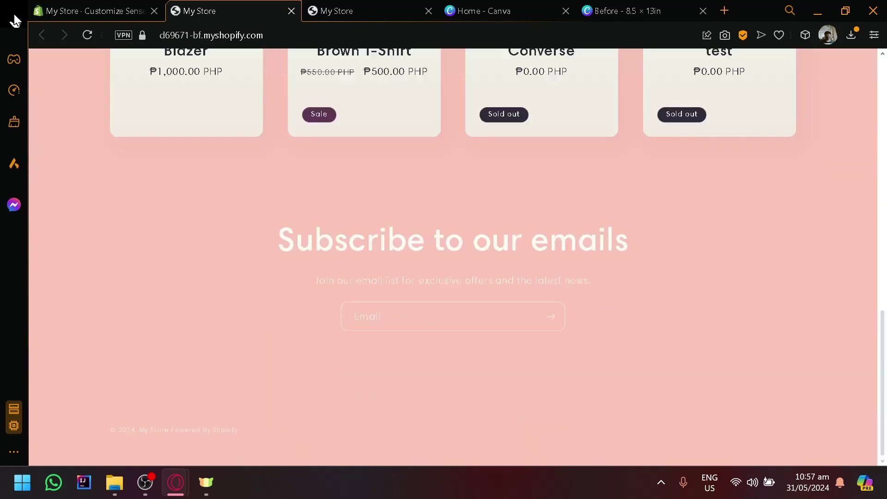
{"action": "scroll", "coordinate": [284, 270], "scroll_direction": "up", "scroll_amount": 4}
{"action": "scroll", "coordinate": [281, 272], "scroll_direction": "down", "scroll_amount": 4}
{"action": "left_click", "coordinate": [139, 6]}
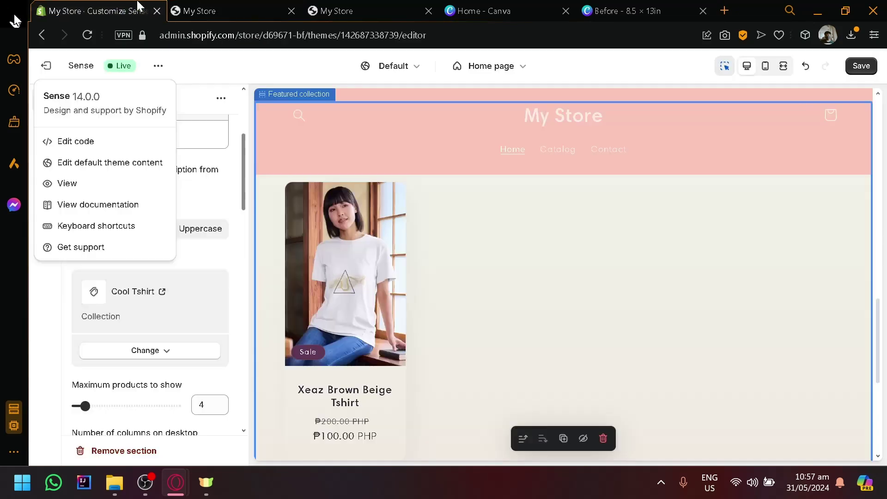
{"action": "left_click", "coordinate": [863, 68]}
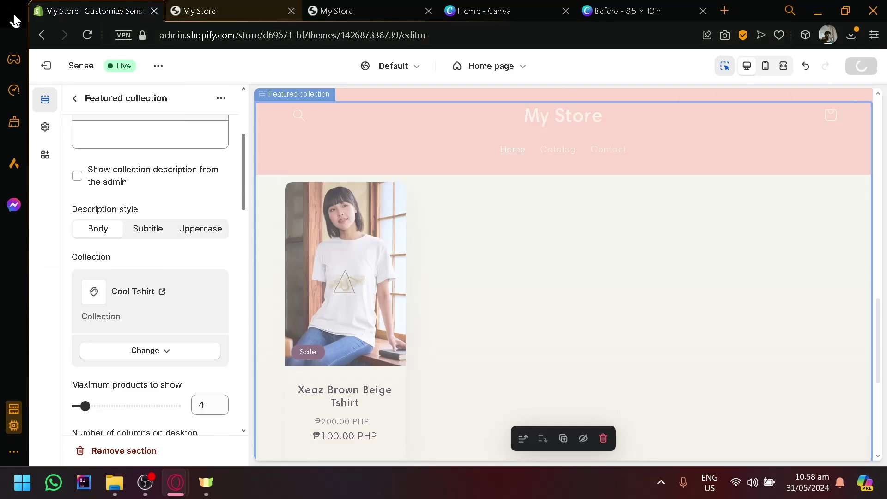
- Reload the live storefront home page and open the Xeaz Brown Beige Tshirt product from its featured collection
{"action": "left_click", "coordinate": [227, 6]}
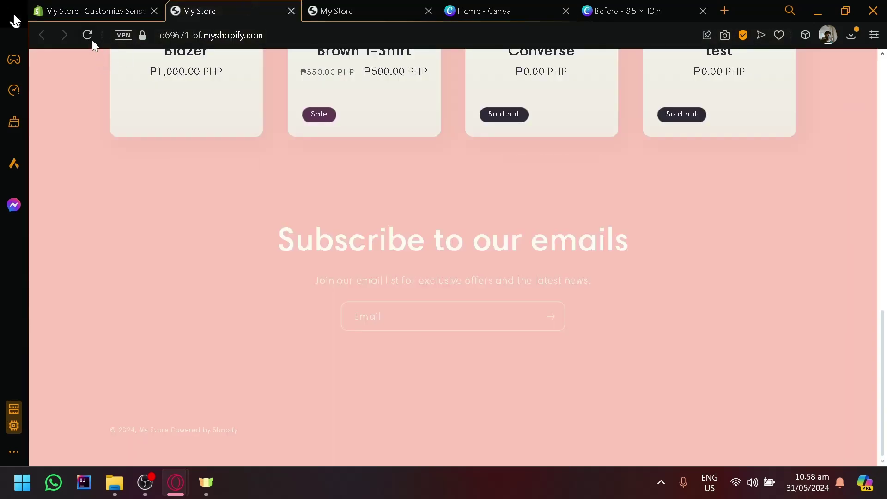
{"action": "scroll", "coordinate": [223, 143], "scroll_direction": "down", "scroll_amount": 4}
{"action": "scroll", "coordinate": [278, 205], "scroll_direction": "up", "scroll_amount": 2}
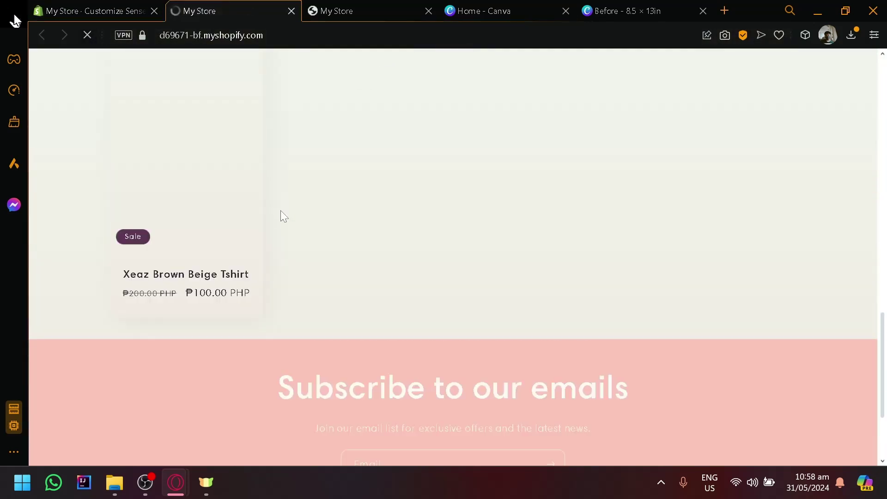
{"action": "left_click", "coordinate": [190, 239]}
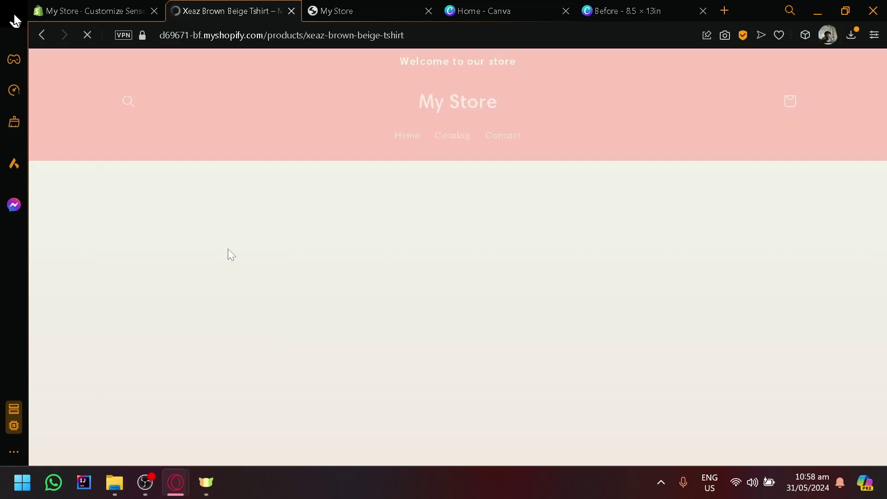
- Examine the Xeaz Brown Beige Tshirt product page, including the enlarged mockup image and the description text
{"action": "scroll", "coordinate": [183, 260], "scroll_direction": "down", "scroll_amount": 2}
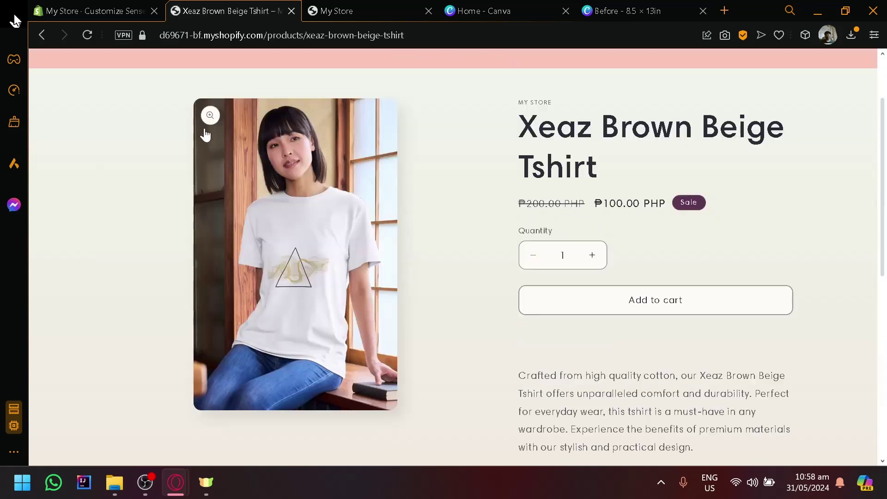
{"action": "left_click", "coordinate": [209, 115]}
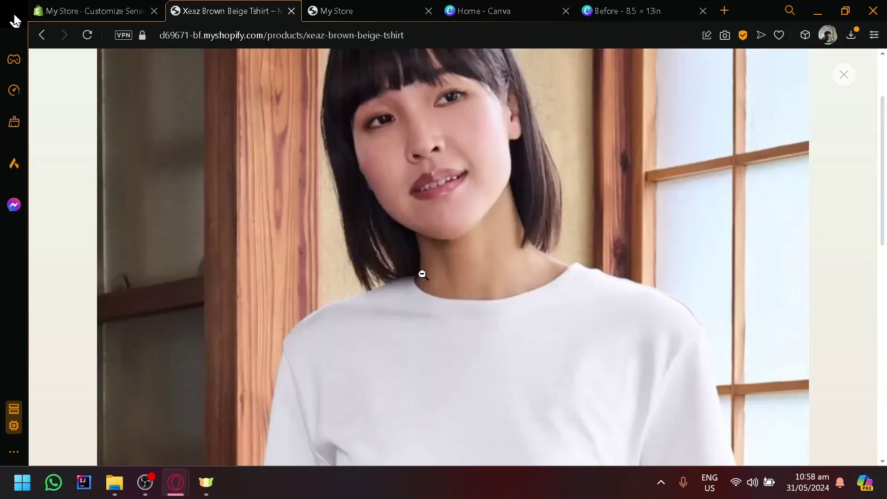
{"action": "left_click", "coordinate": [422, 274]}
{"action": "scroll", "coordinate": [426, 273], "scroll_direction": "down", "scroll_amount": 6}
{"action": "scroll", "coordinate": [384, 355], "scroll_direction": "up", "scroll_amount": 8}
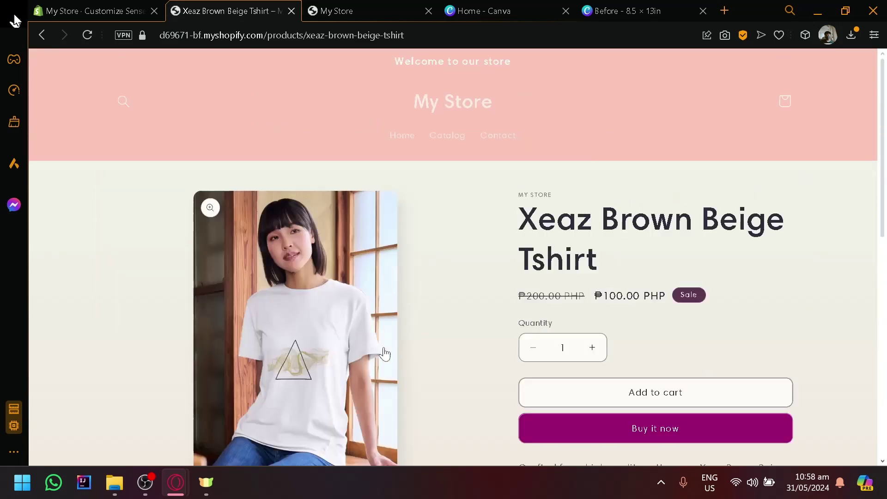
{"action": "scroll", "coordinate": [530, 247], "scroll_direction": "down", "scroll_amount": 6}
{"action": "left_click_drag", "start_coordinate": [508, 196], "coordinate": [769, 291]}
{"action": "left_click", "coordinate": [768, 291]}
{"action": "scroll", "coordinate": [769, 291], "scroll_direction": "up", "scroll_amount": 6}
{"action": "scroll", "coordinate": [644, 279], "scroll_direction": "down", "scroll_amount": 2}
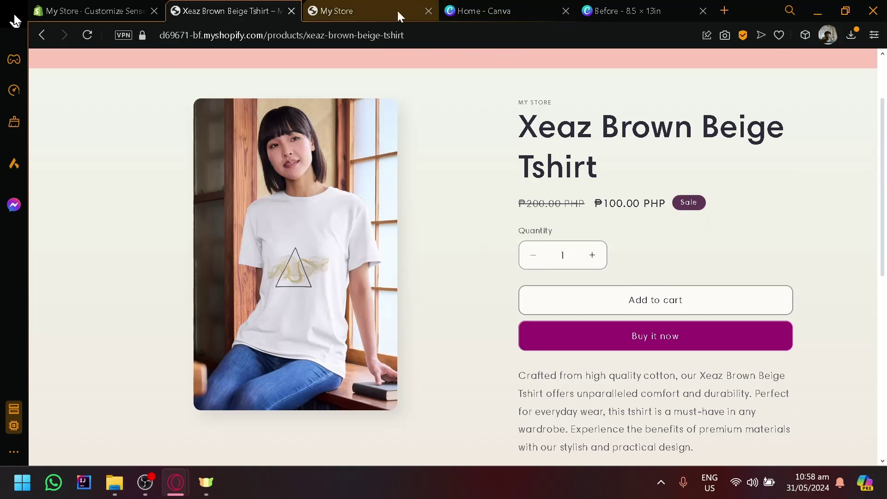
- Return to the theme editor, close the Featured collection settings and exit to the store's Themes page
{"action": "left_click", "coordinate": [94, 7]}
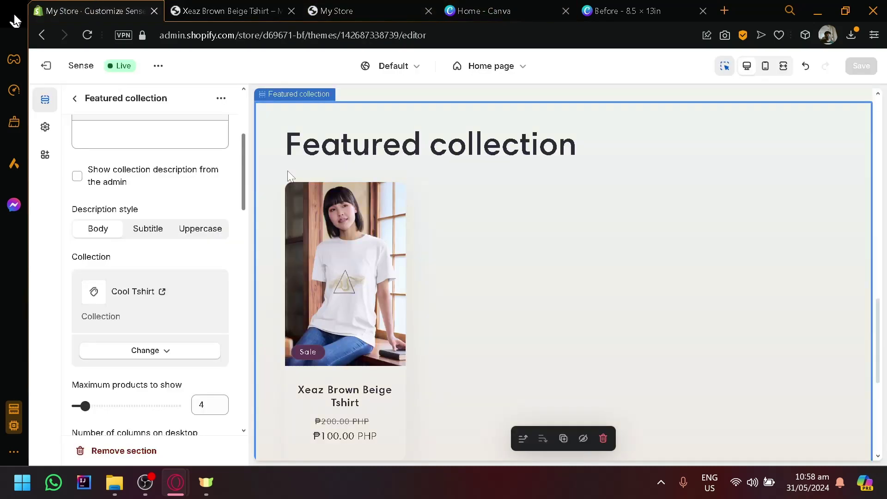
{"action": "left_click", "coordinate": [75, 99]}
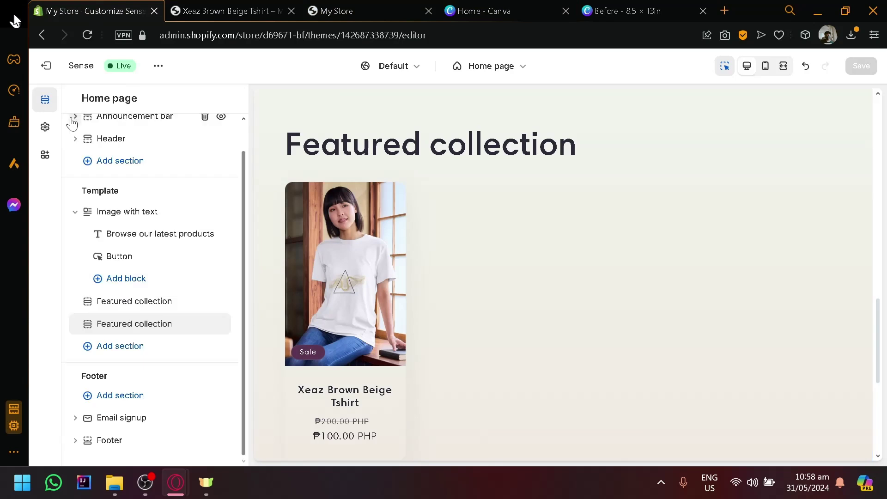
{"action": "left_click", "coordinate": [46, 66]}
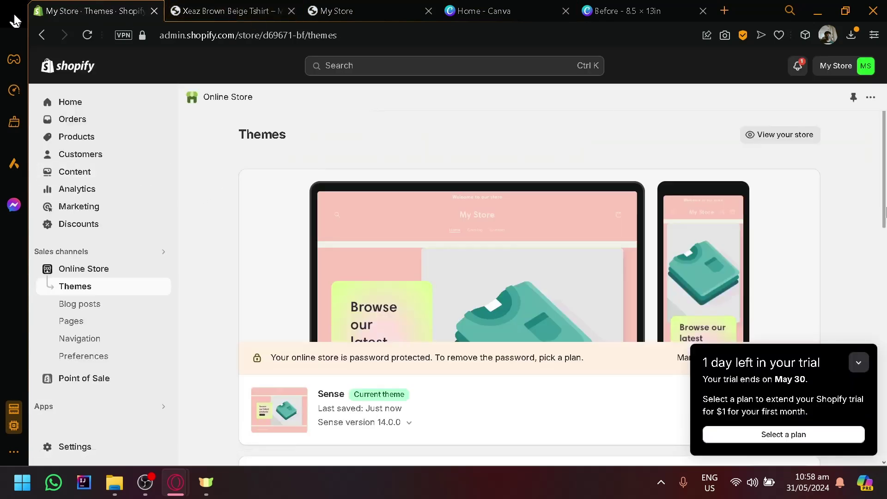
- Collapse the trial notice and look through the theme library and popular free themes
{"action": "left_click", "coordinate": [857, 363]}
{"action": "scroll", "coordinate": [748, 307], "scroll_direction": "down", "scroll_amount": 8}
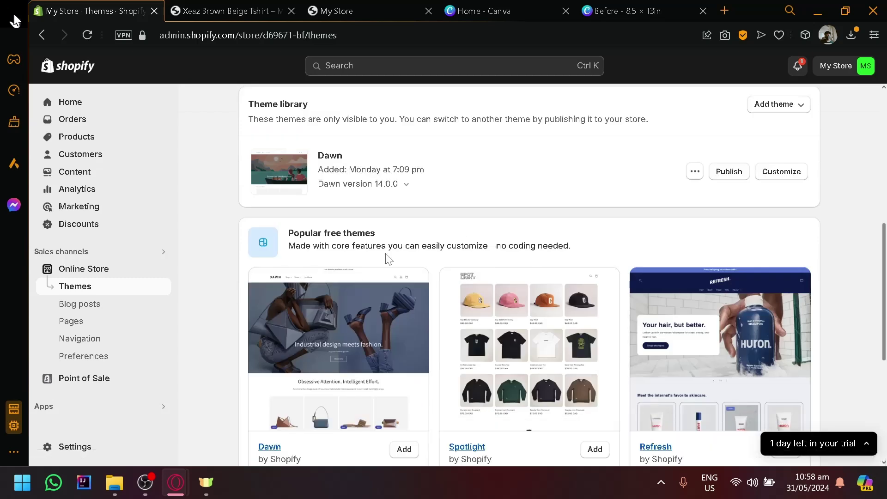
{"action": "scroll", "coordinate": [348, 274], "scroll_direction": "down", "scroll_amount": 2}
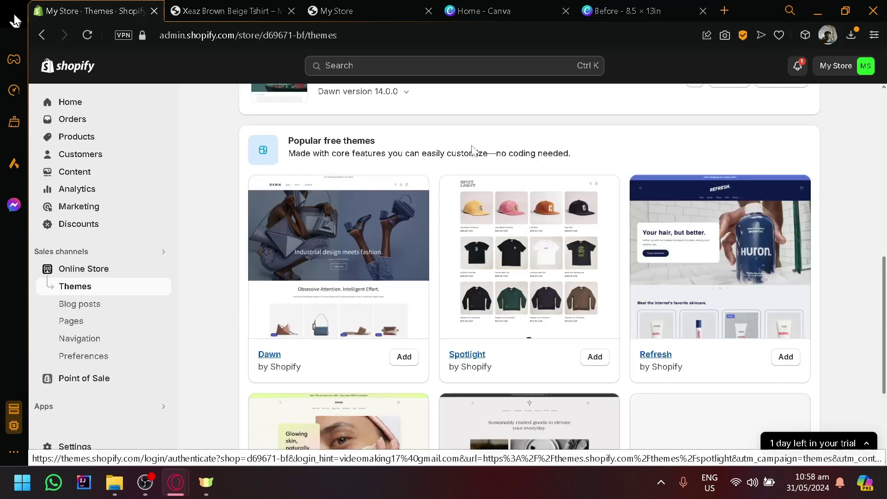
{"action": "scroll", "coordinate": [388, 95], "scroll_direction": "up", "scroll_amount": 10}
- Switch to Canva, close its home page, and deselect the T-shirt mockup in the Before design
{"action": "left_click", "coordinate": [505, 9]}
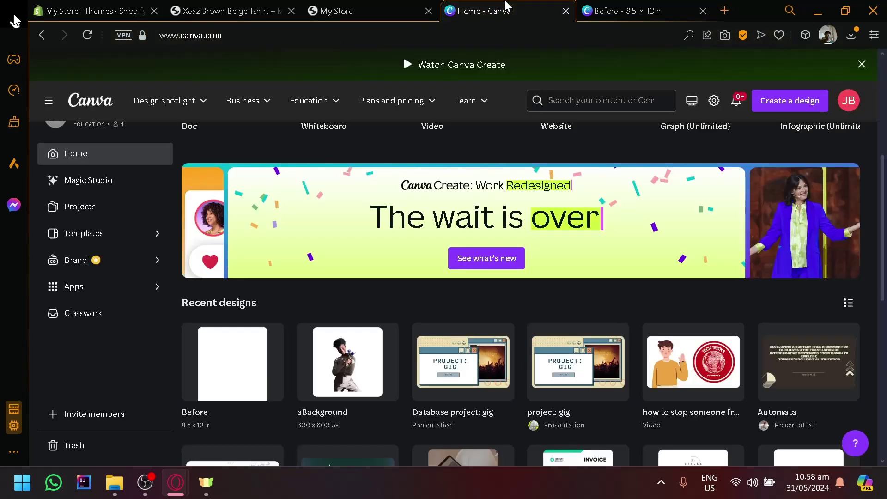
{"action": "left_click", "coordinate": [578, 8]}
{"action": "left_click", "coordinate": [565, 10]}
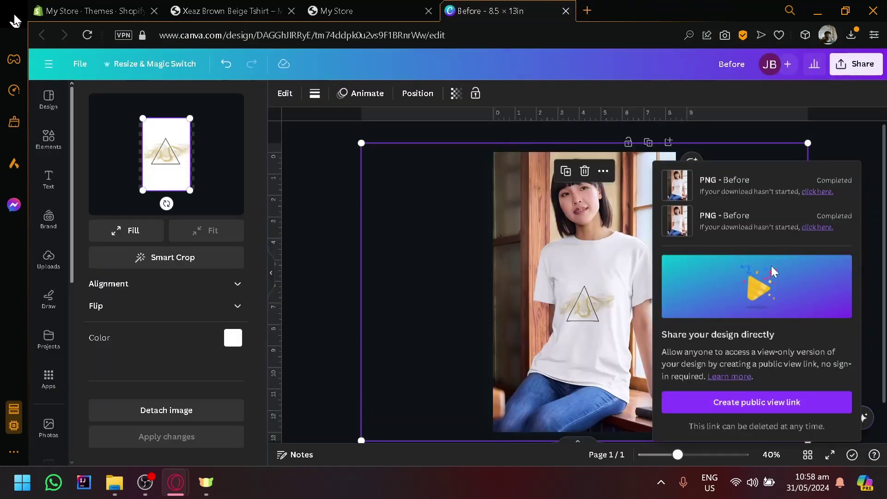
{"action": "left_click", "coordinate": [316, 255]}
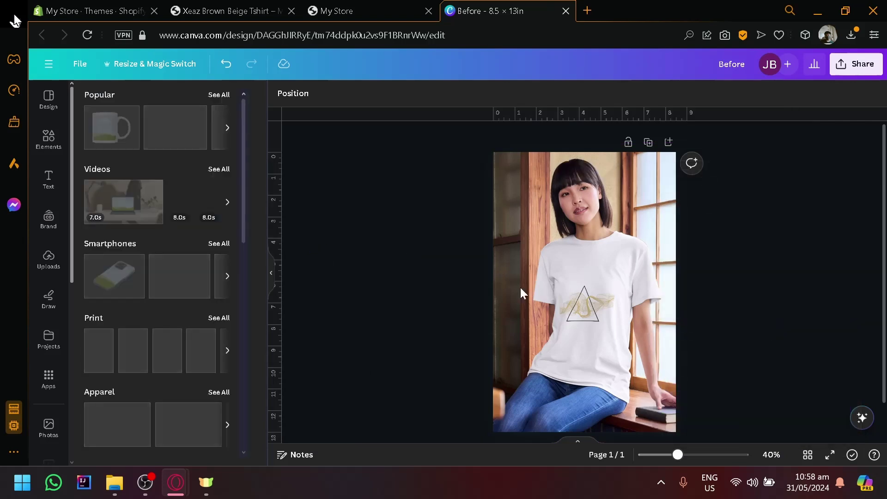
- Browse the full Apparel category of Canva mockups for other T-shirt, hoodie and bag options
{"action": "scroll", "coordinate": [189, 346], "scroll_direction": "down", "scroll_amount": 2}
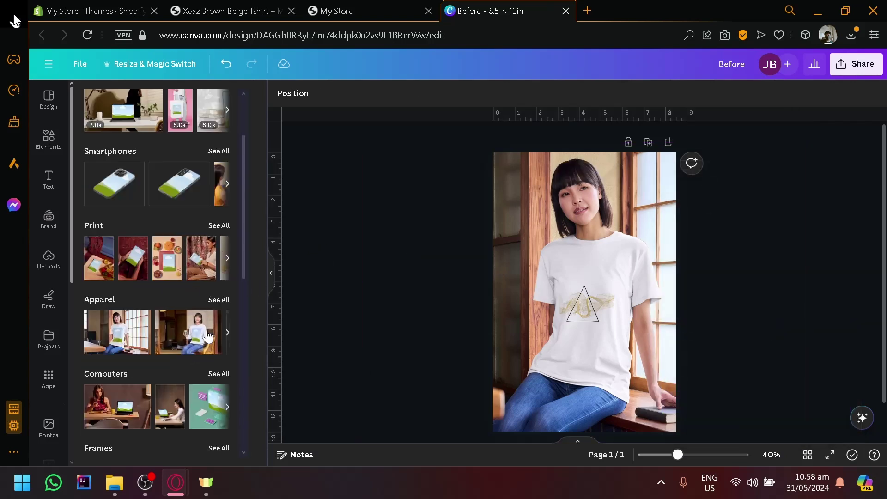
{"action": "left_click", "coordinate": [217, 300]}
{"action": "scroll", "coordinate": [155, 296], "scroll_direction": "down", "scroll_amount": 5}
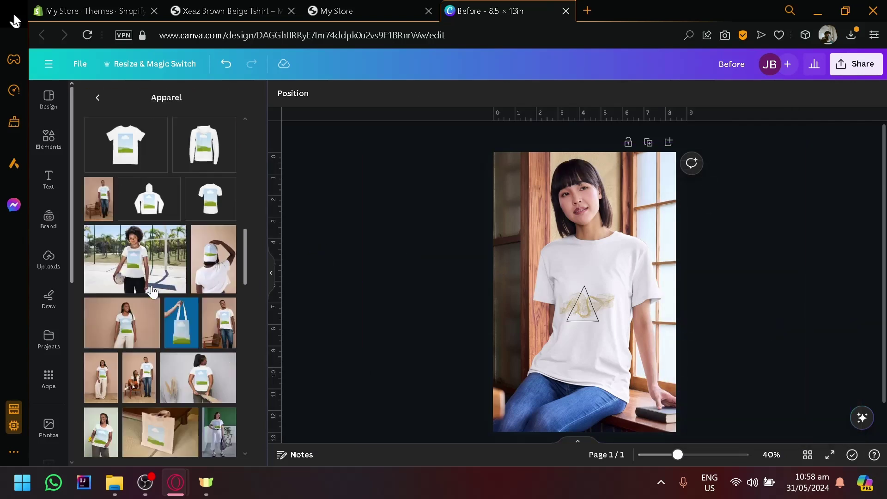
{"action": "scroll", "coordinate": [153, 291], "scroll_direction": "up", "scroll_amount": 3}
{"action": "scroll", "coordinate": [154, 238], "scroll_direction": "down", "scroll_amount": 3}
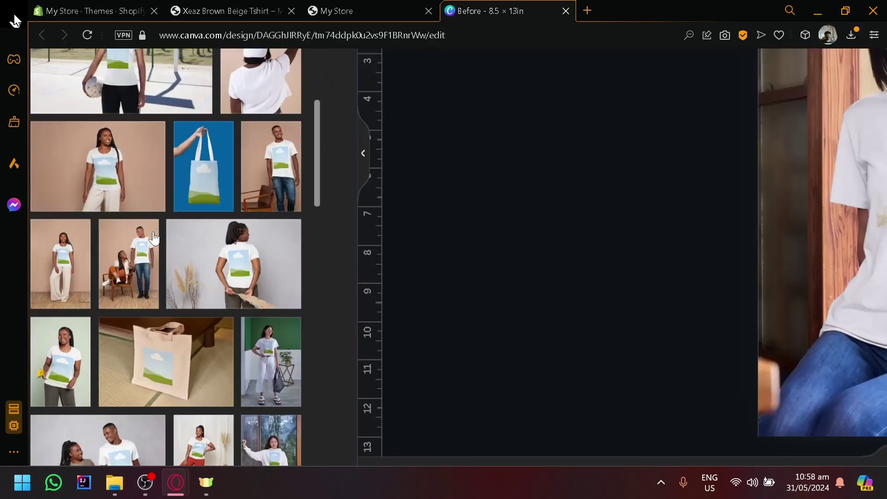
{"action": "scroll", "coordinate": [182, 217], "scroll_direction": "down", "scroll_amount": 3}
- Switch back to the storefront's T-shirt product page and return to the Themes page in the Shopify admin
{"action": "left_click", "coordinate": [228, 11]}
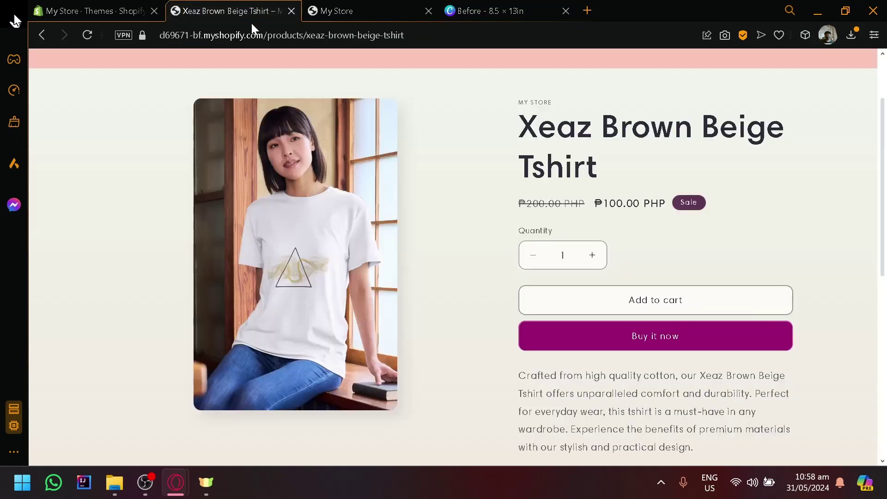
{"action": "left_click", "coordinate": [152, 7]}
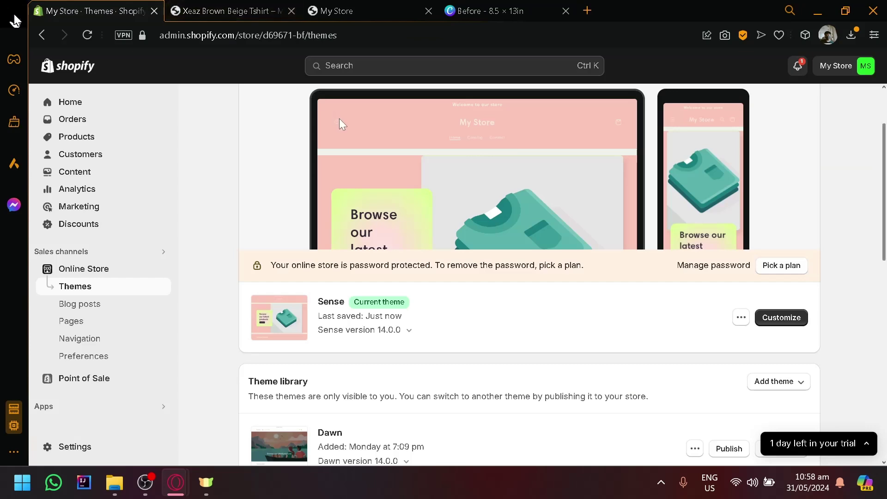